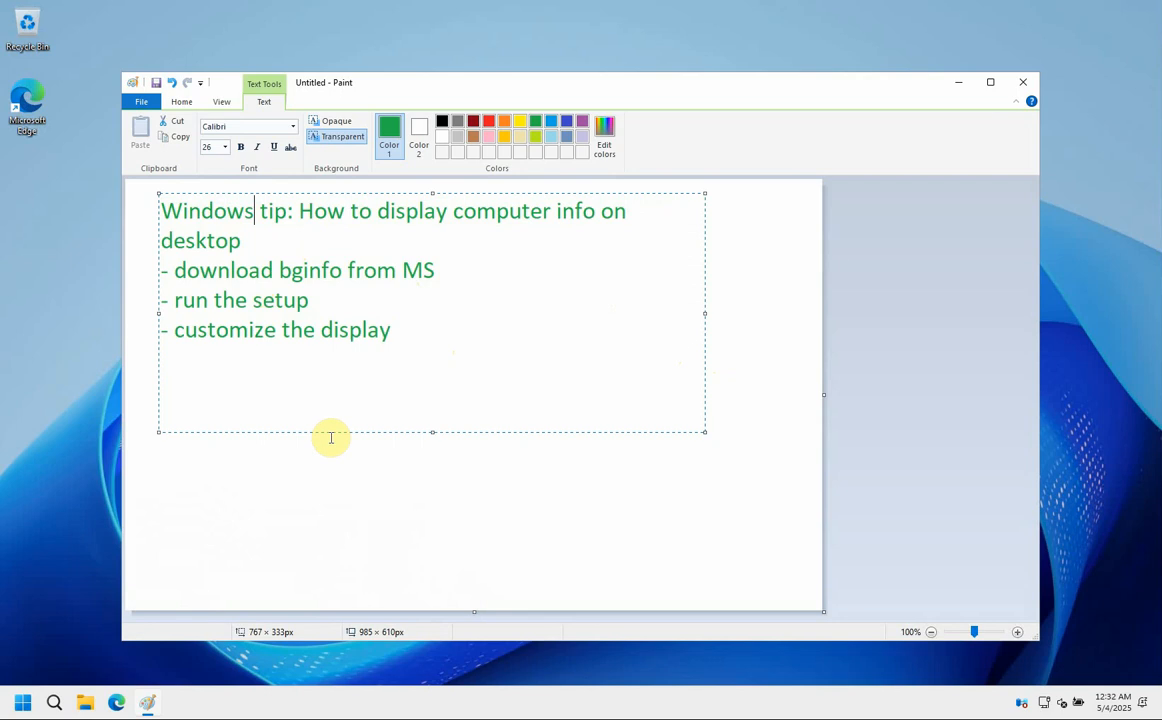
# Switch to Microsoft Edge, widen its window, load the Google home page and dismiss the Restore pages prompt.
pyautogui.click(119, 702)
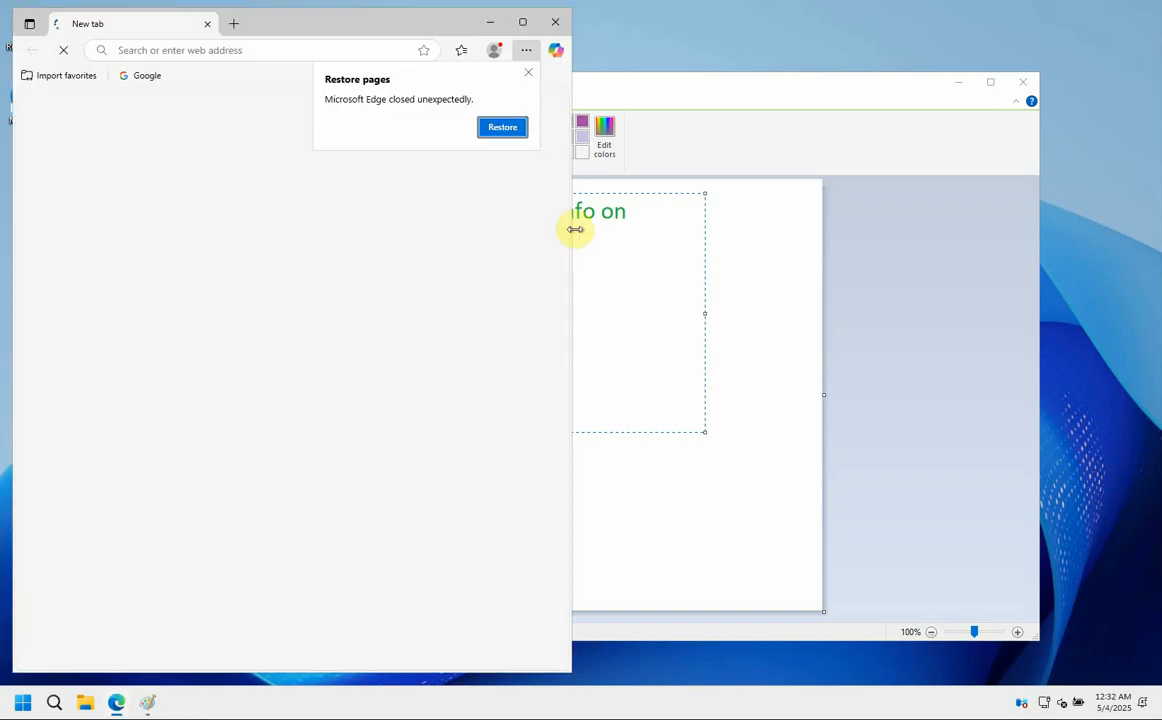
pyautogui.moveTo(575, 229); pyautogui.dragTo(734, 230)
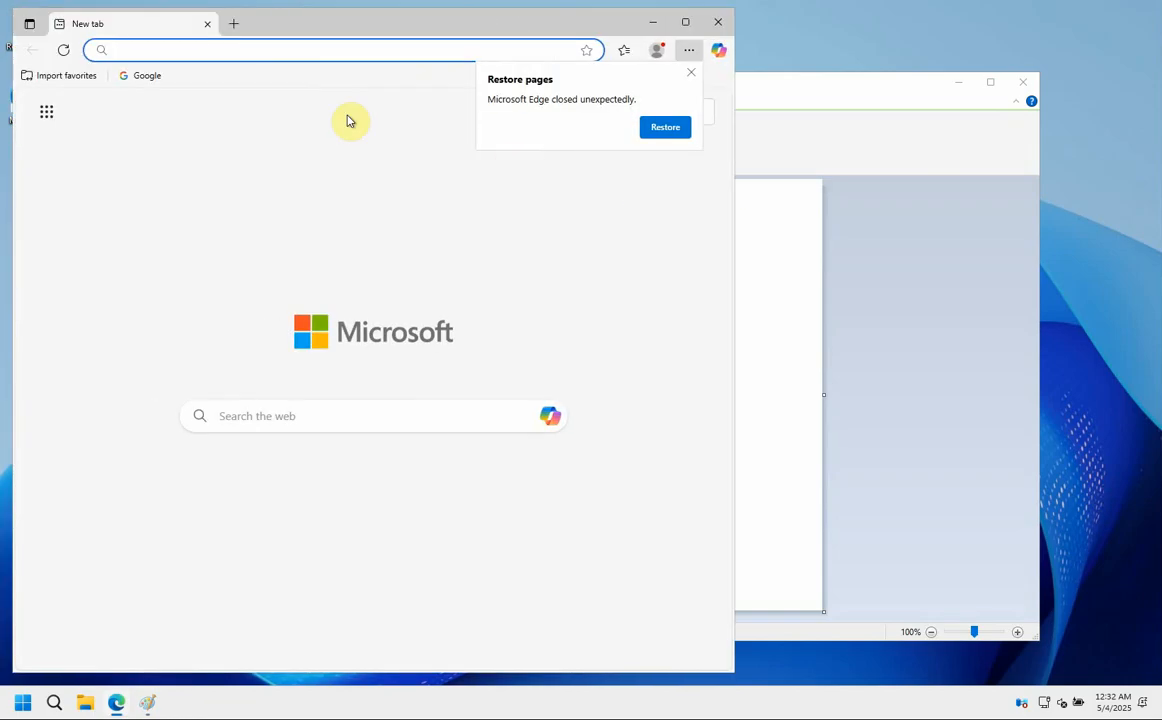
pyautogui.click(140, 75)
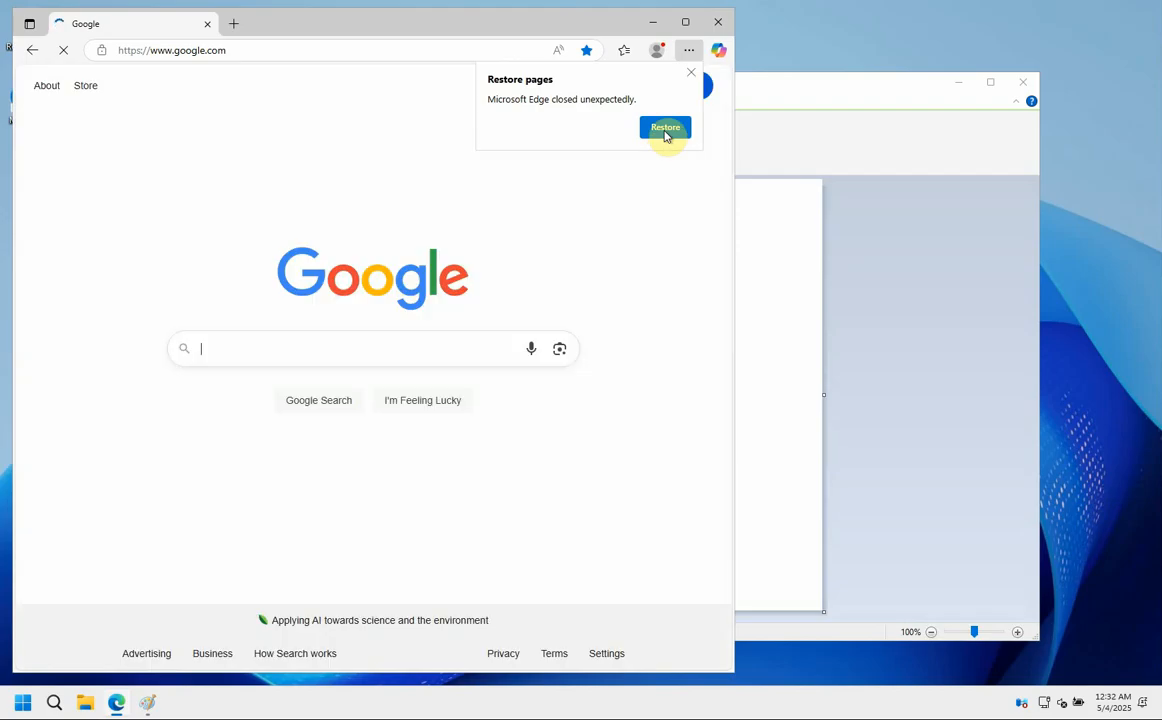
pyautogui.click(690, 73)
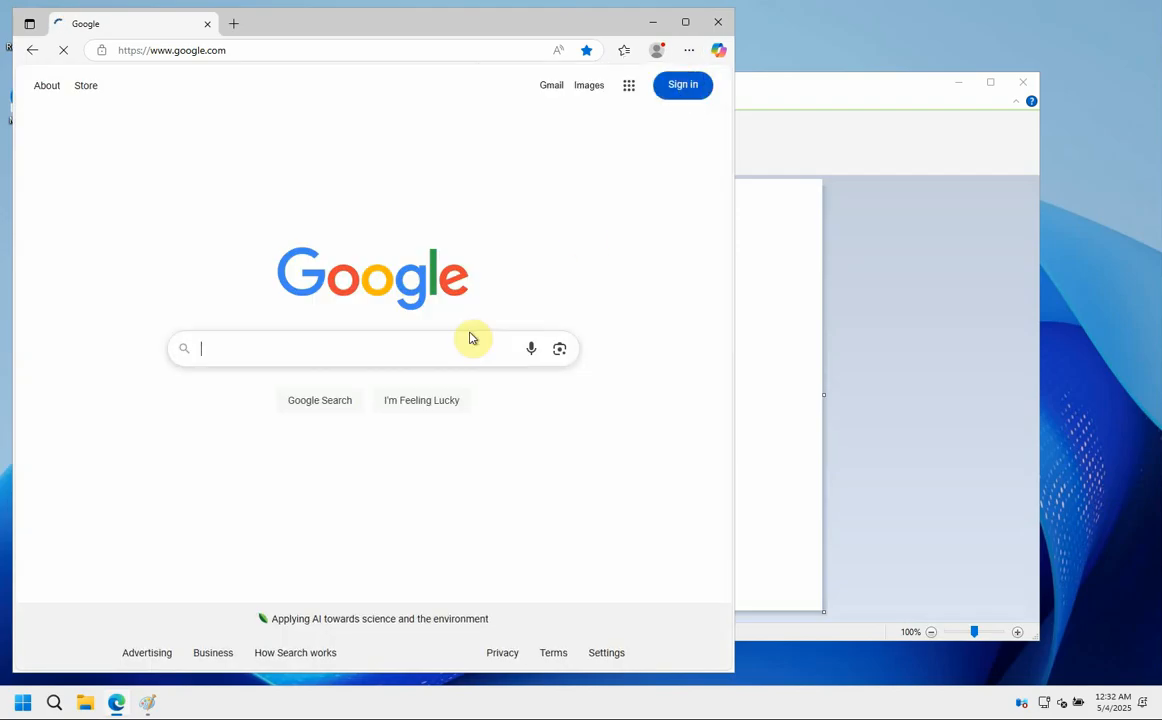
# Stay signed out of Google and search for "bginfo download".
pyautogui.click(402, 362)
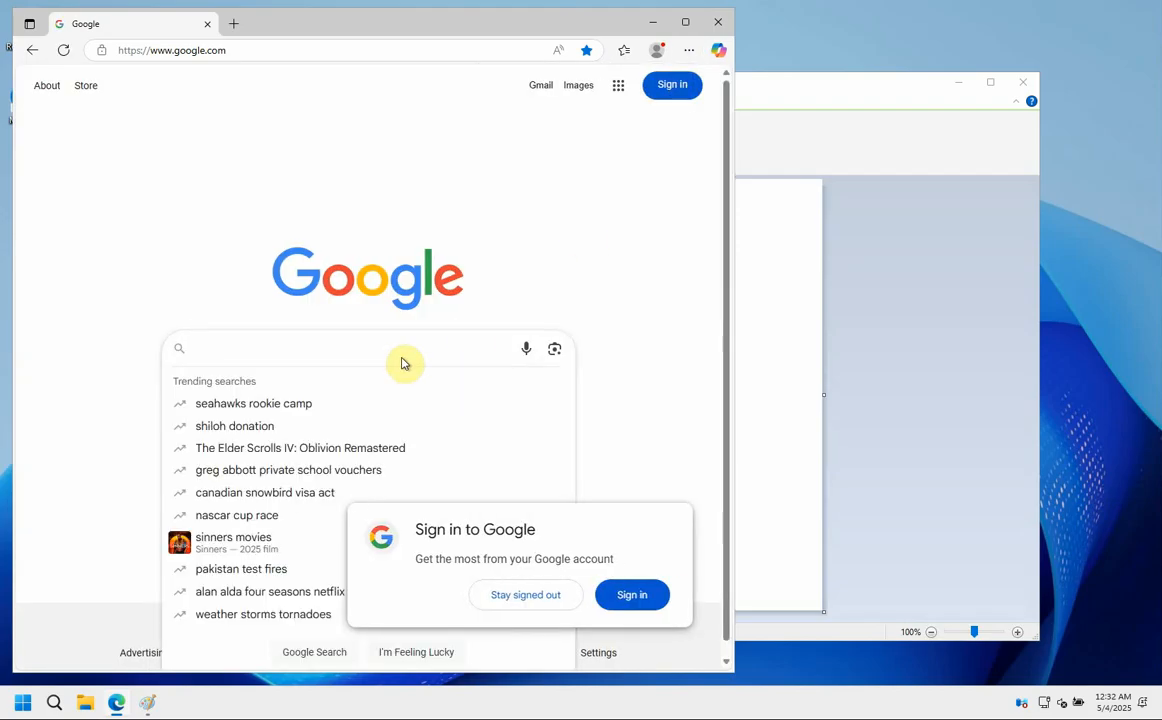
pyautogui.click(547, 598)
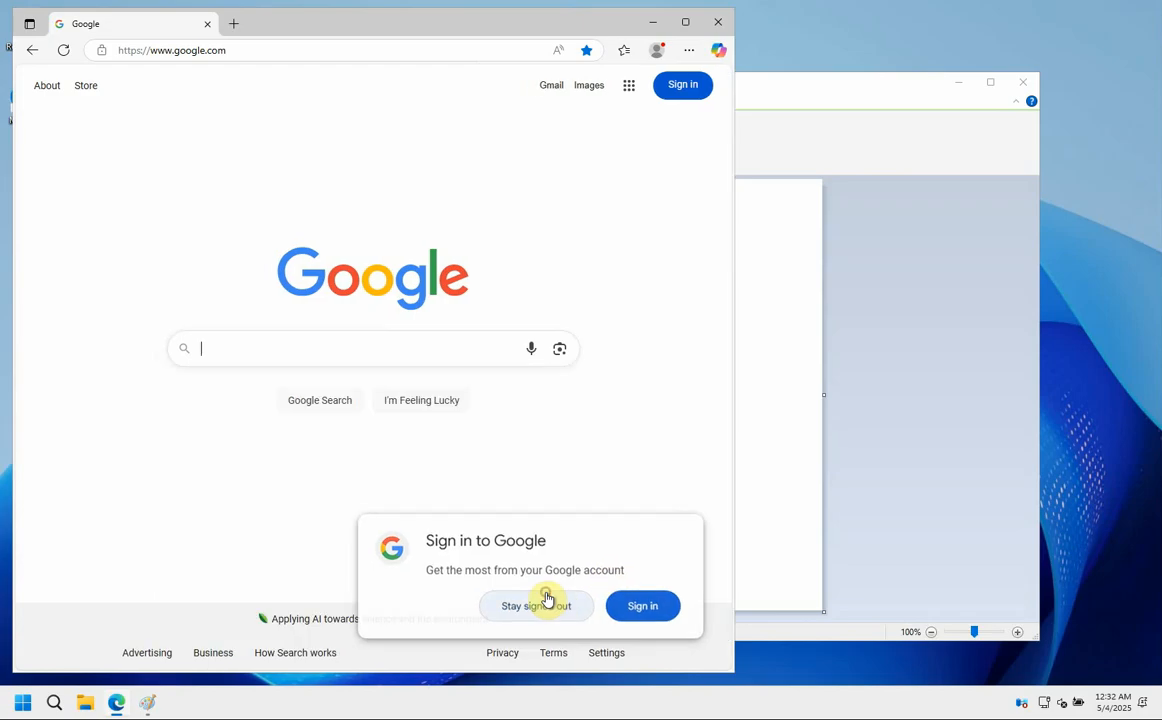
pyautogui.write('bgi')
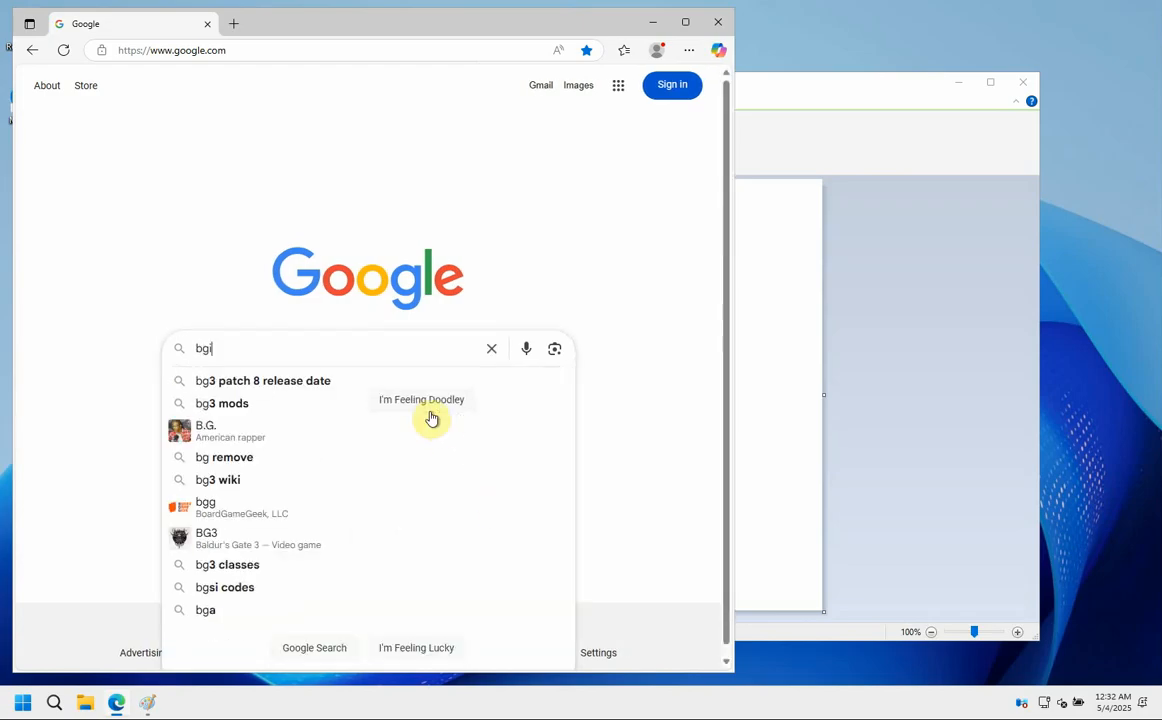
pyautogui.write('nfo')
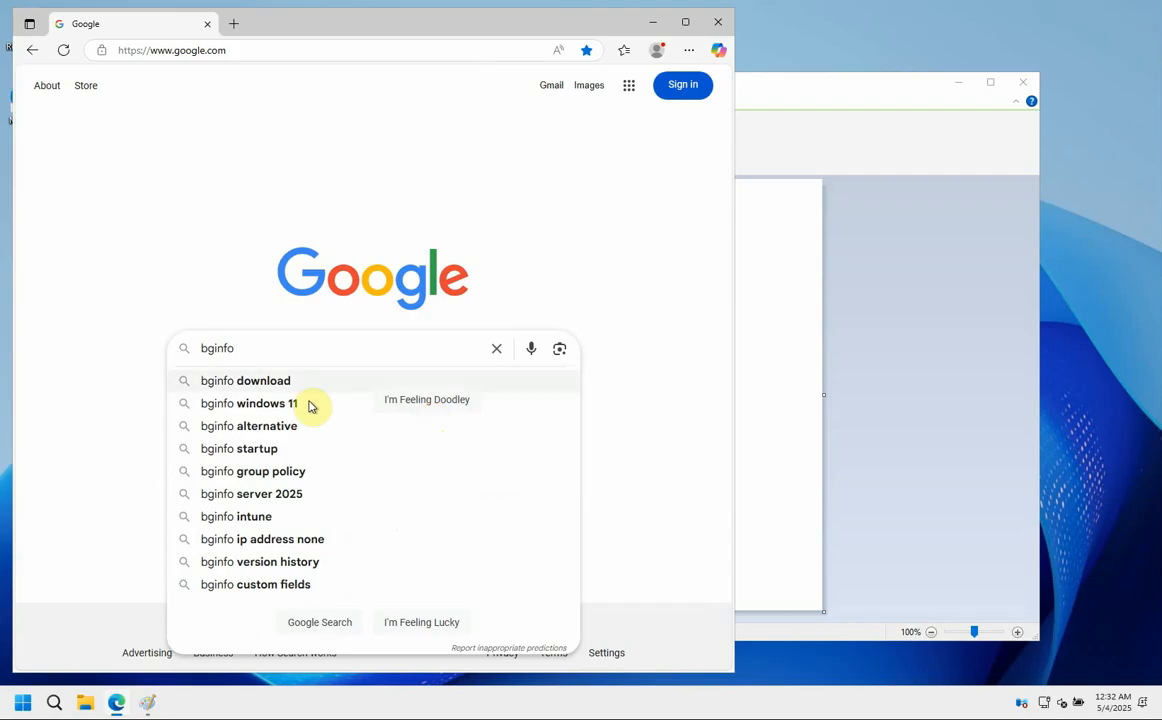
pyautogui.click(272, 384)
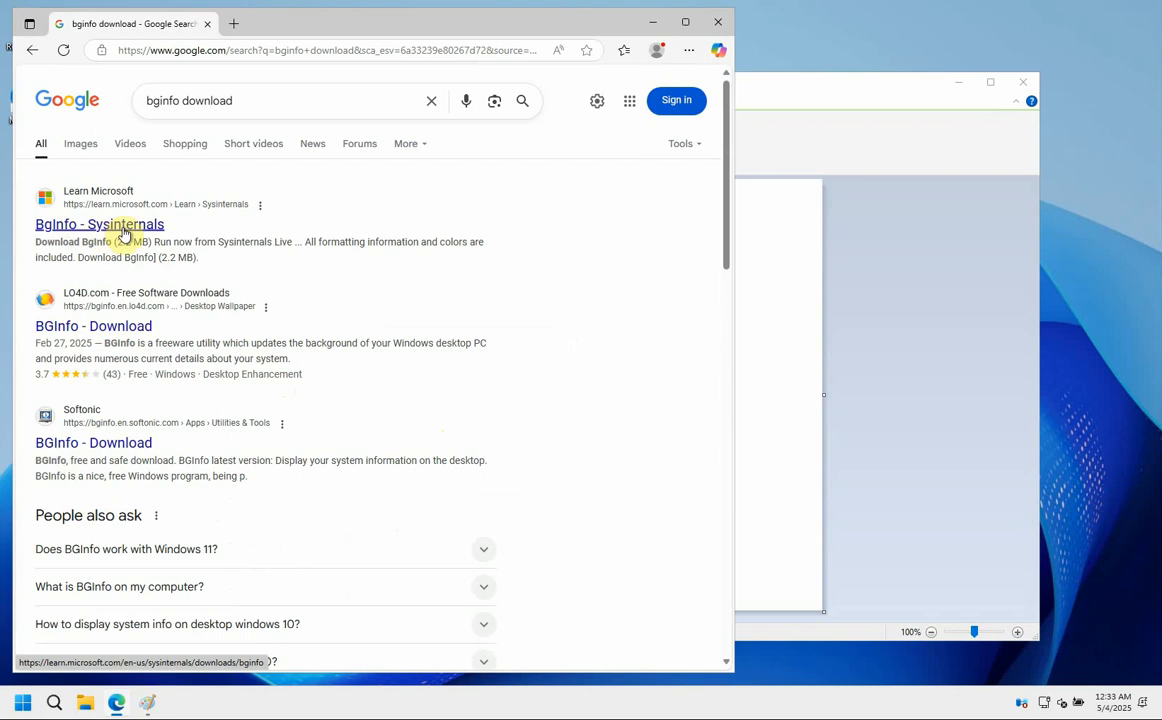
# Visit the Microsoft BgInfo - Sysinternals page and download Bginfo.exe through the Sysinternals Live link.
pyautogui.click(123, 228)
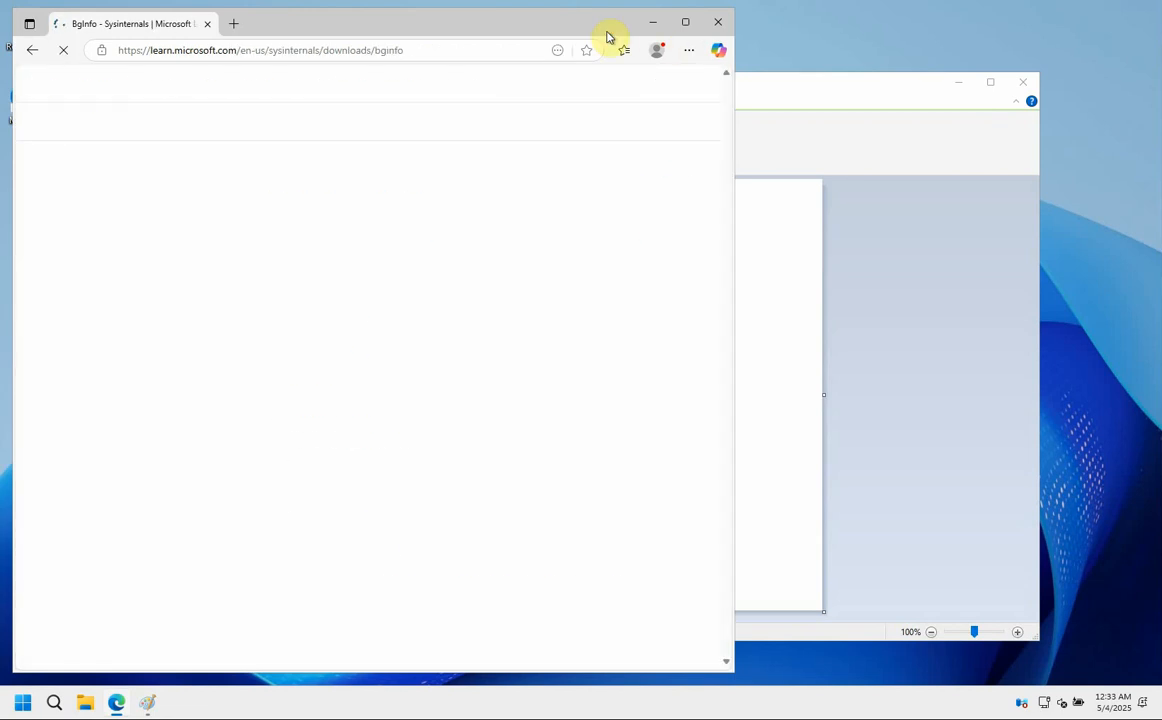
pyautogui.moveTo(602, 36); pyautogui.dragTo(780, 35)
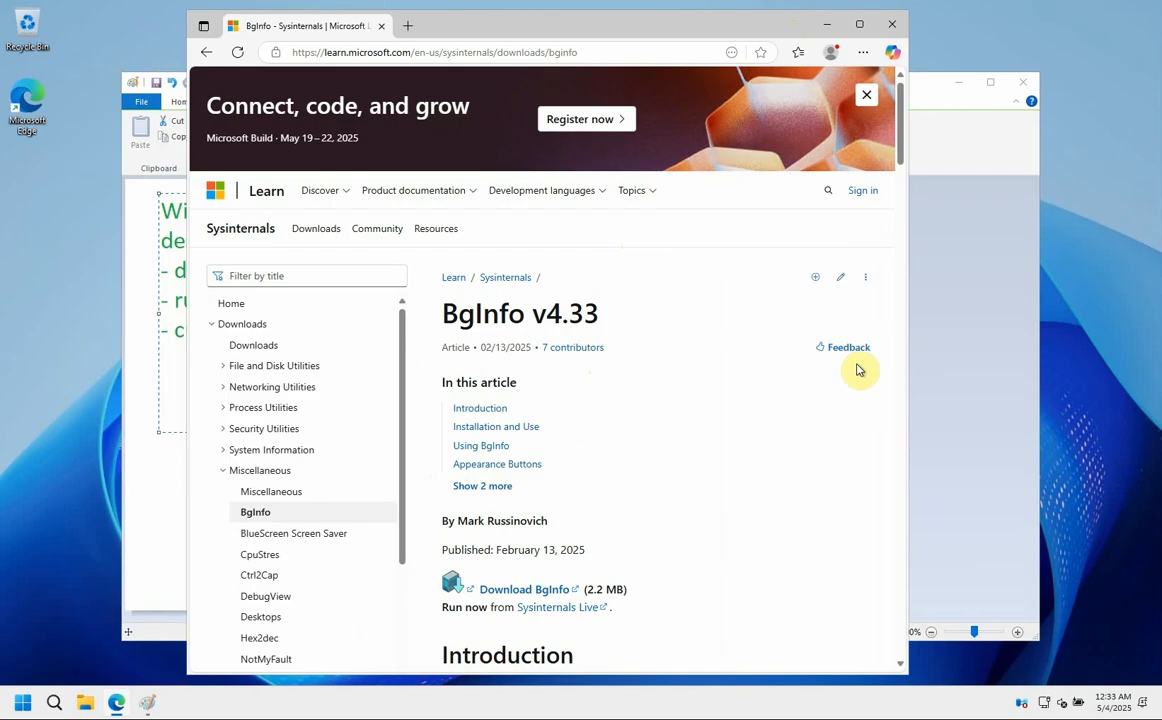
pyautogui.moveTo(907, 163); pyautogui.dragTo(905, 207)
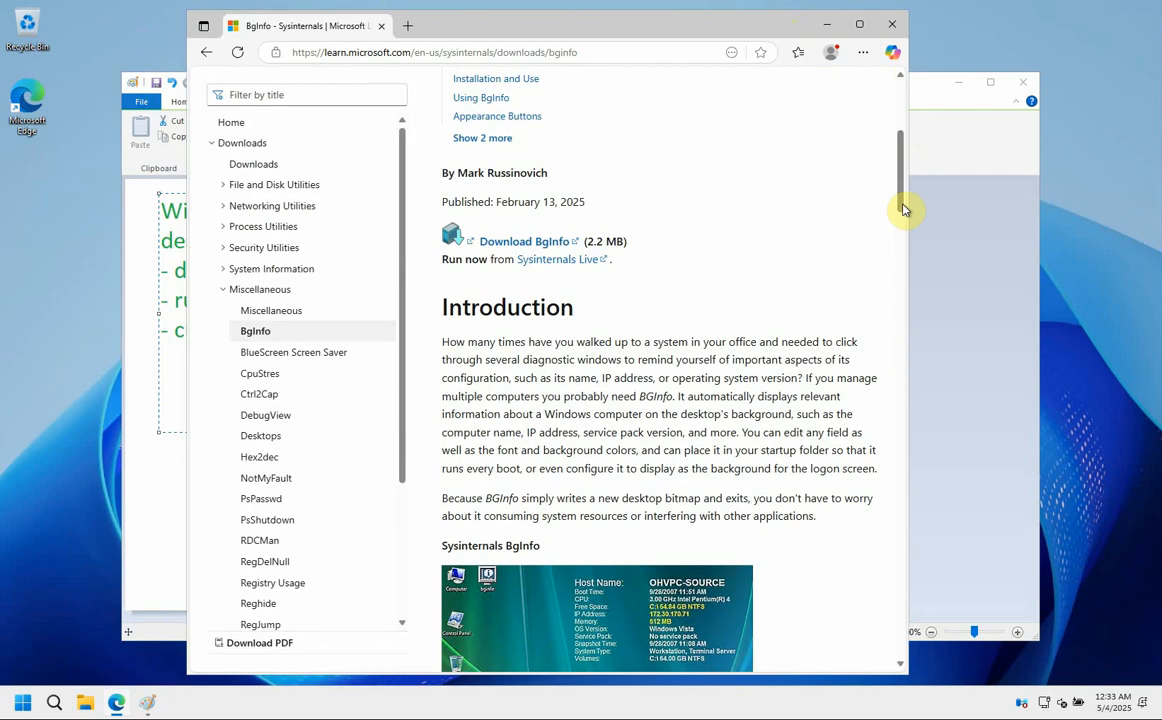
pyautogui.click(563, 262)
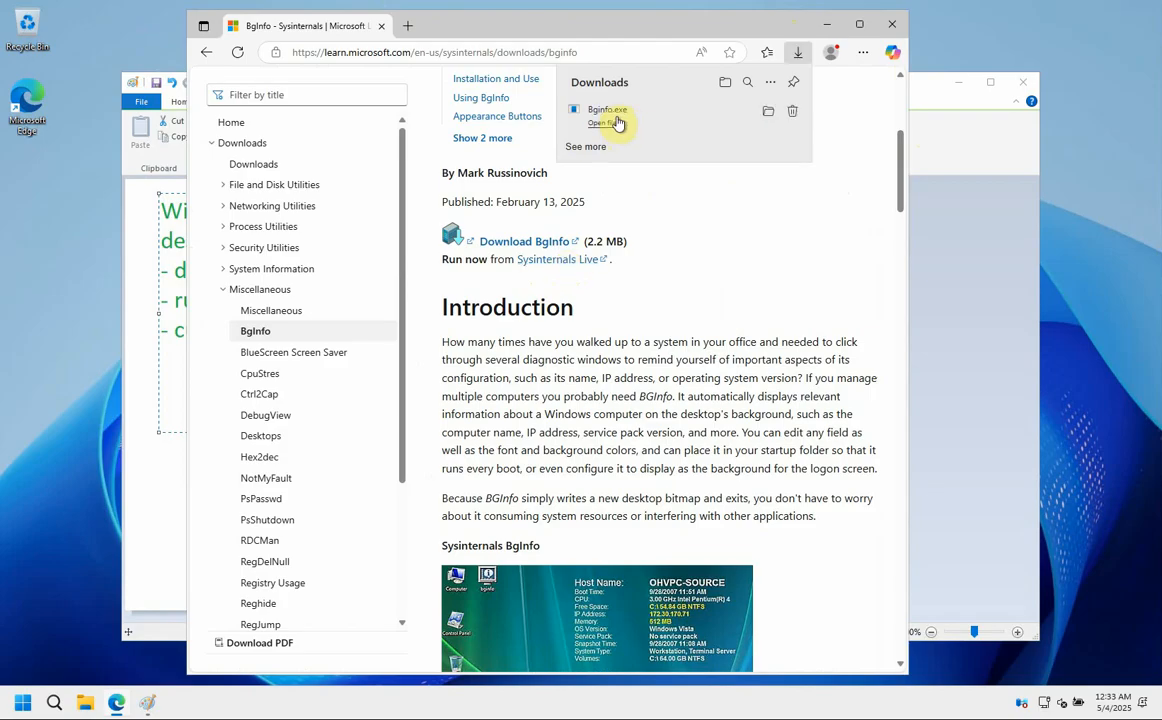
# Show the downloaded Bginfo file in its folder, then clear the desktop by closing Edge and minimizing Paint.
pyautogui.click(769, 114)
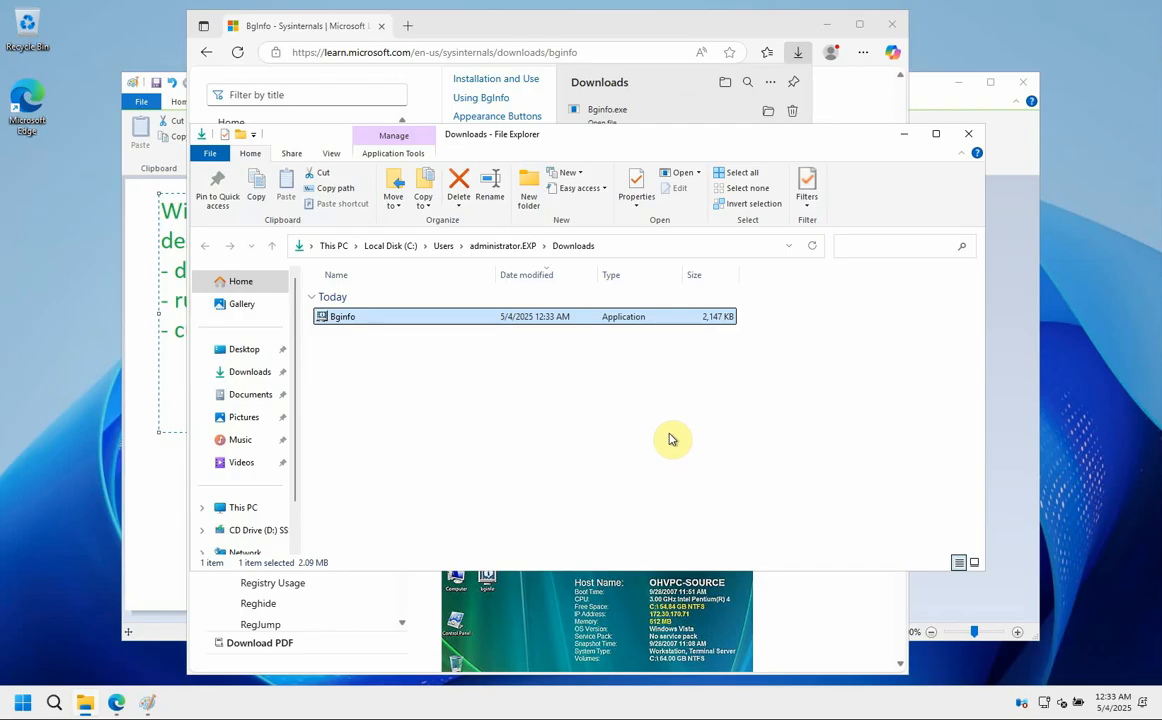
pyautogui.click(891, 24)
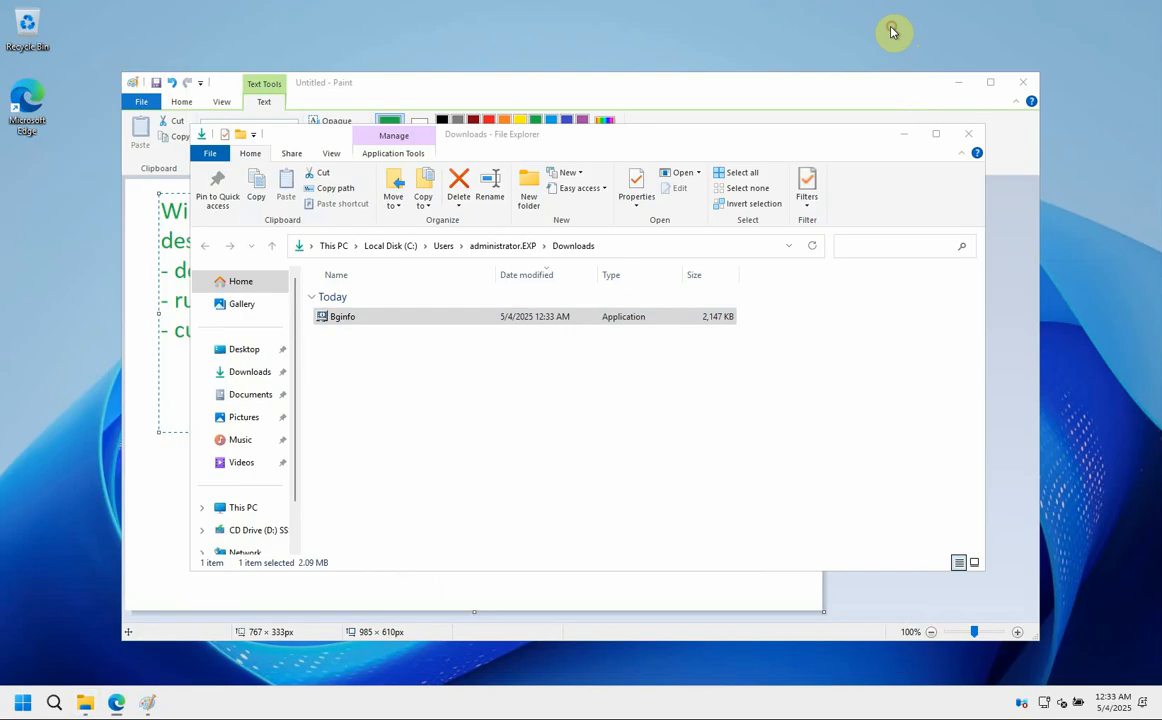
pyautogui.click(957, 84)
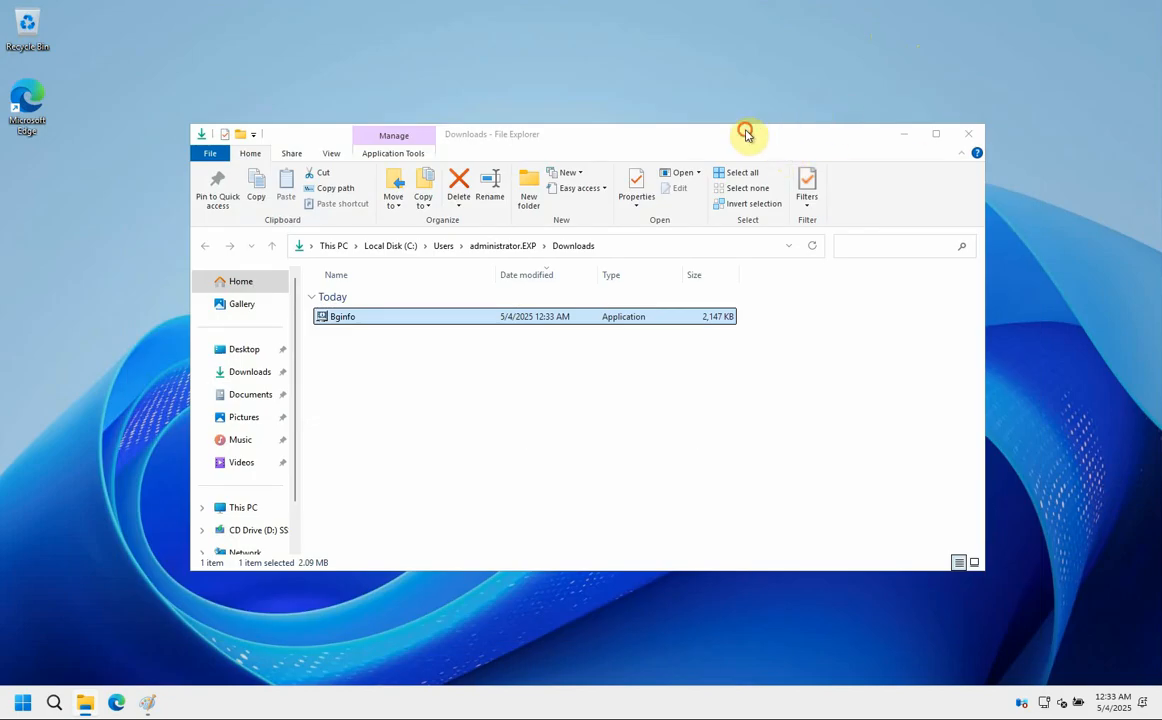
# Run Bginfo from the Downloads folder and accept its license agreement.
pyautogui.moveTo(745, 133); pyautogui.dragTo(778, 110)
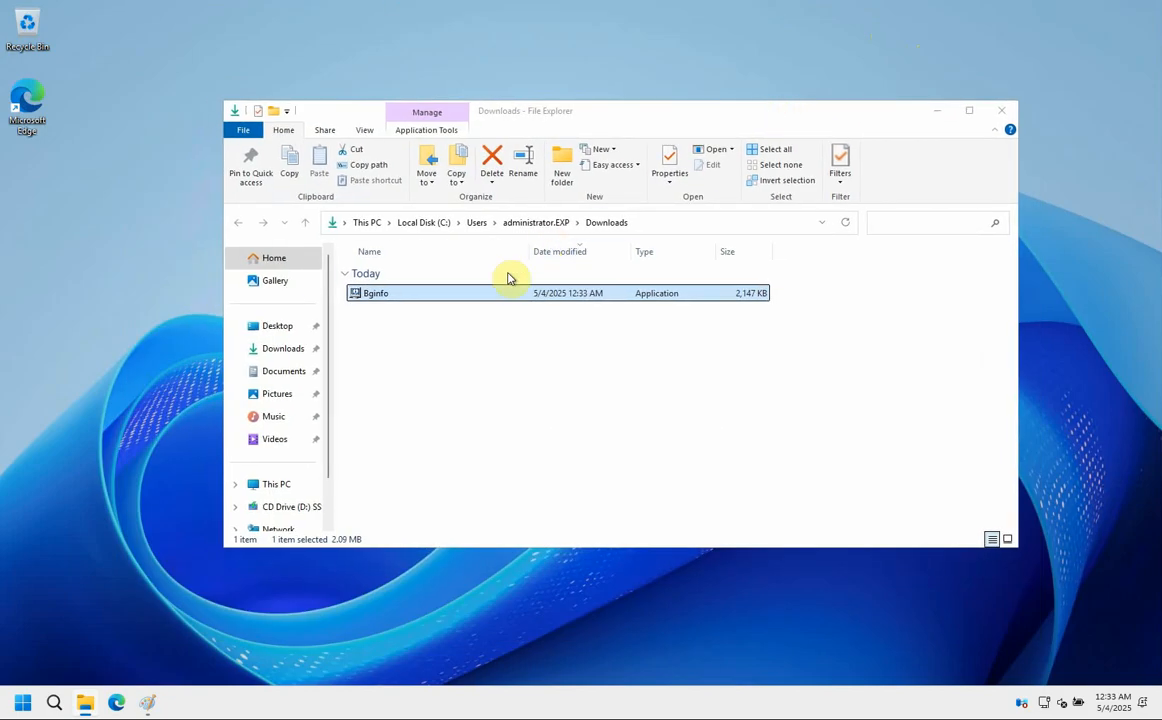
pyautogui.doubleClick(379, 300)
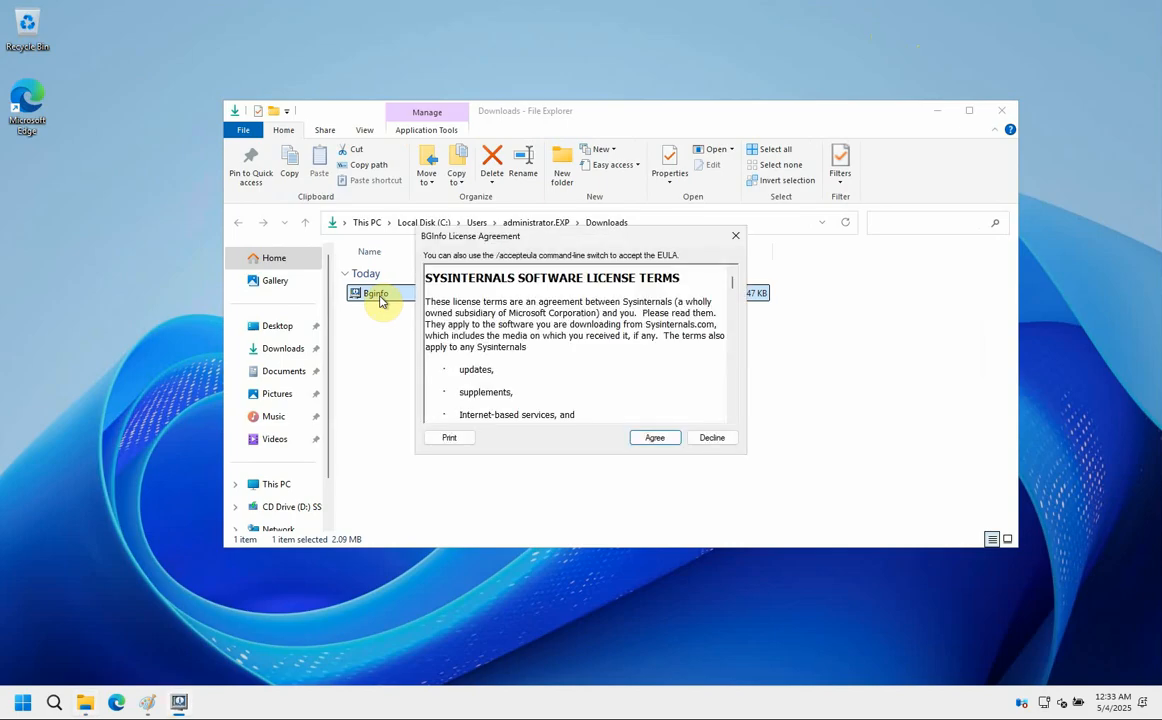
pyautogui.click(658, 439)
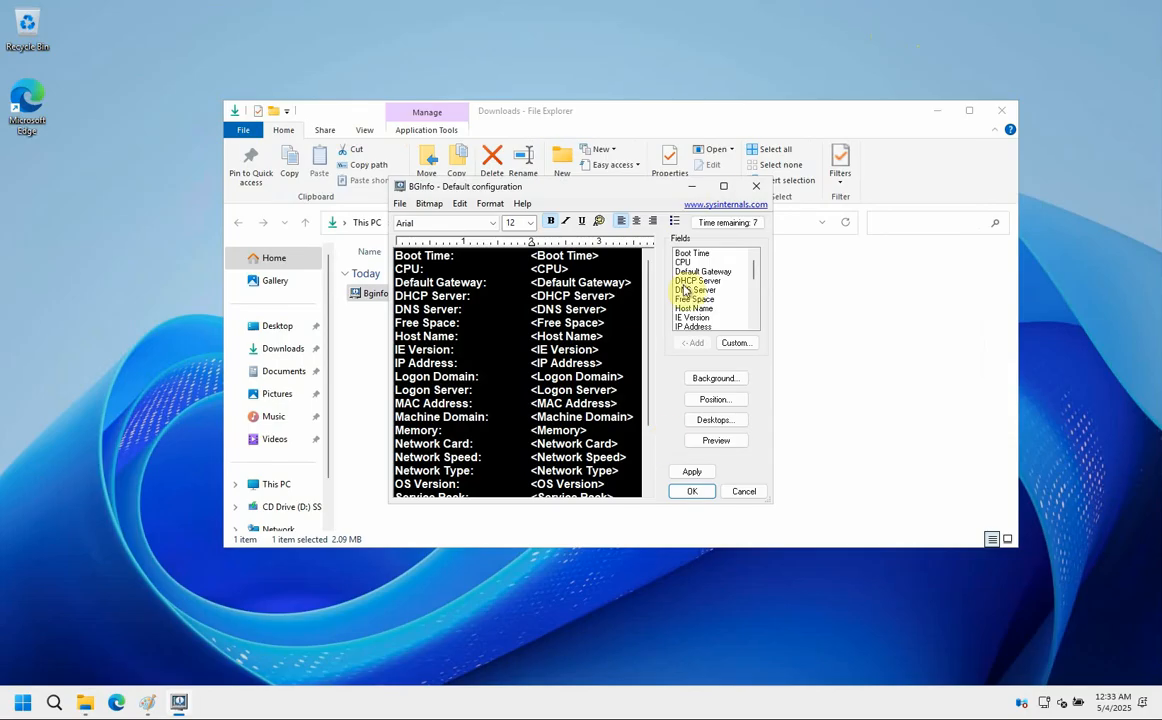
# Minimize the Downloads window and enlarge the BGInfo configuration window, letting the default configuration be applied to the desktop.
pyautogui.click(940, 110)
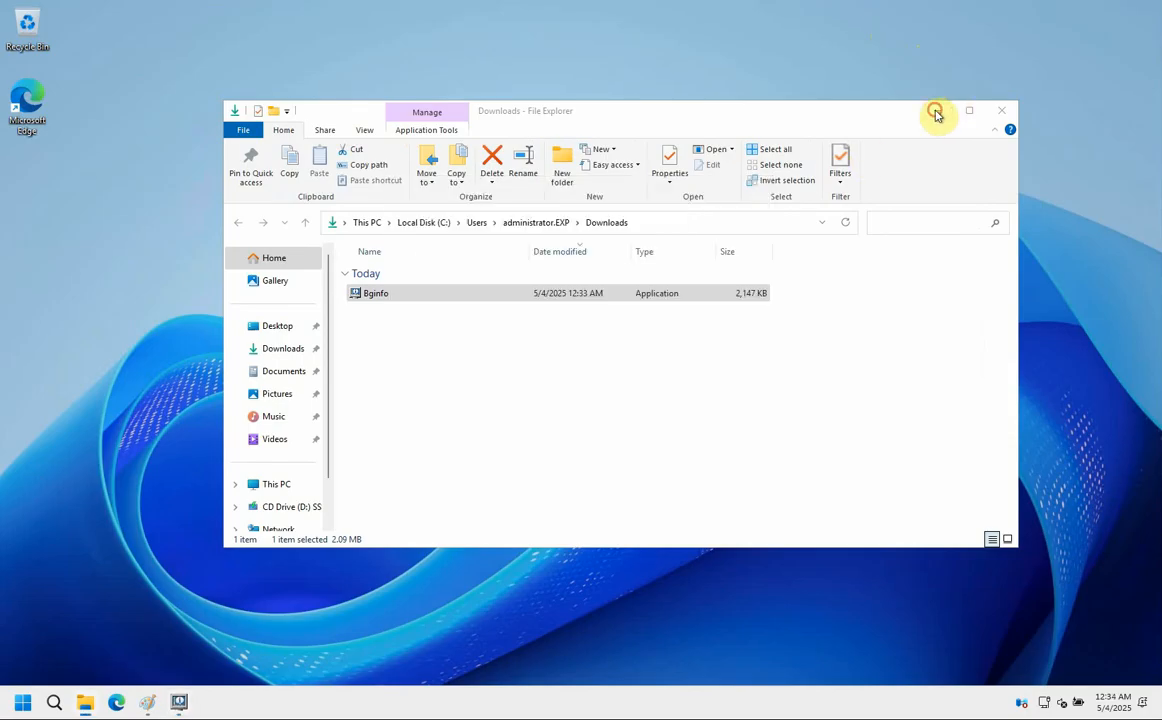
pyautogui.moveTo(636, 192); pyautogui.dragTo(662, 75)
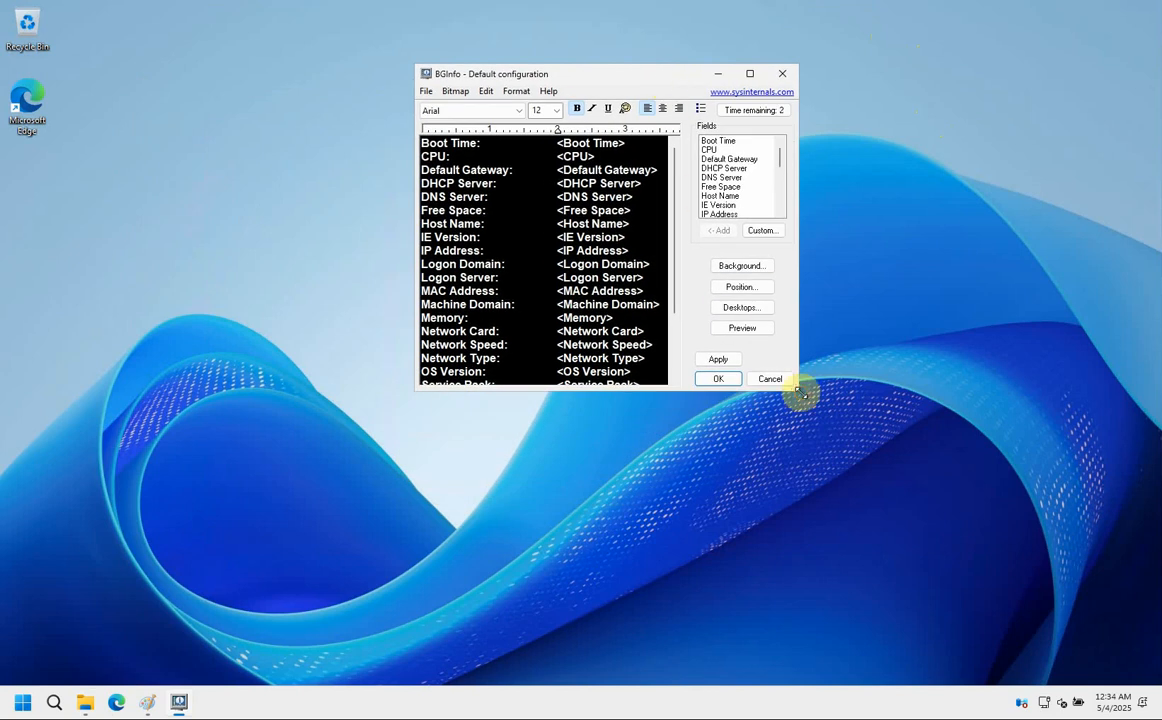
pyautogui.moveTo(802, 393); pyautogui.dragTo(932, 517)
pyautogui.click(897, 504)
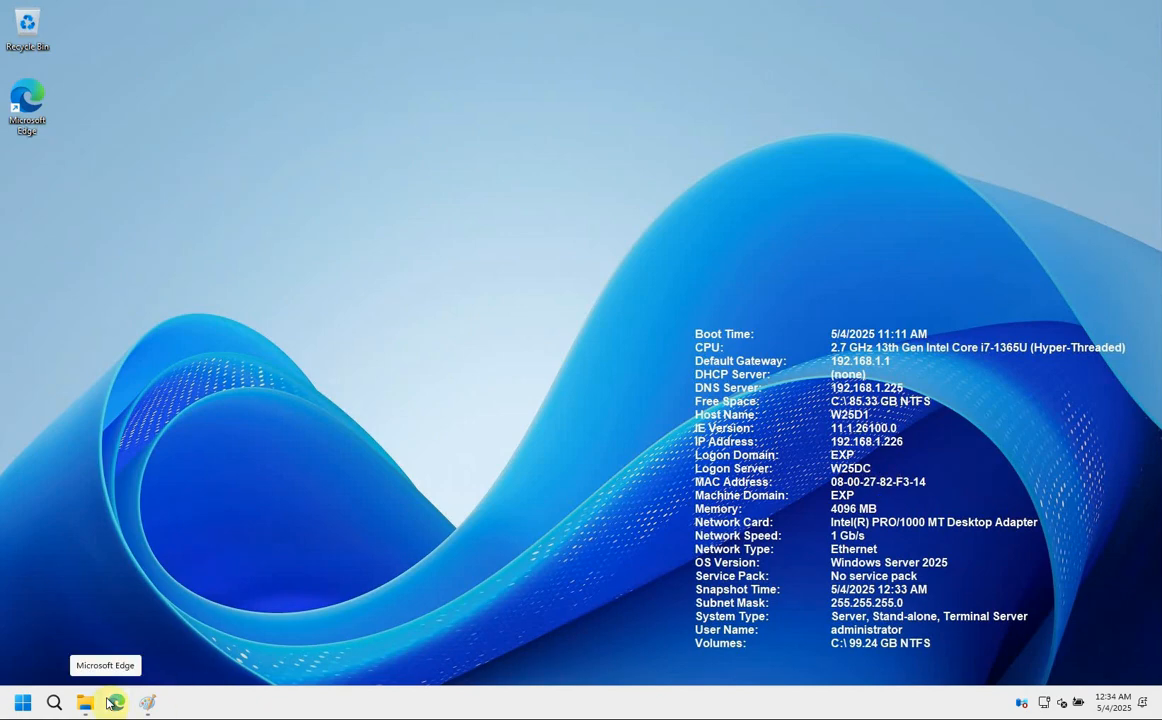
# Run Bginfo again from the Downloads folder and move its configuration window away from the computer info on the desktop.
pyautogui.moveTo(86, 708)
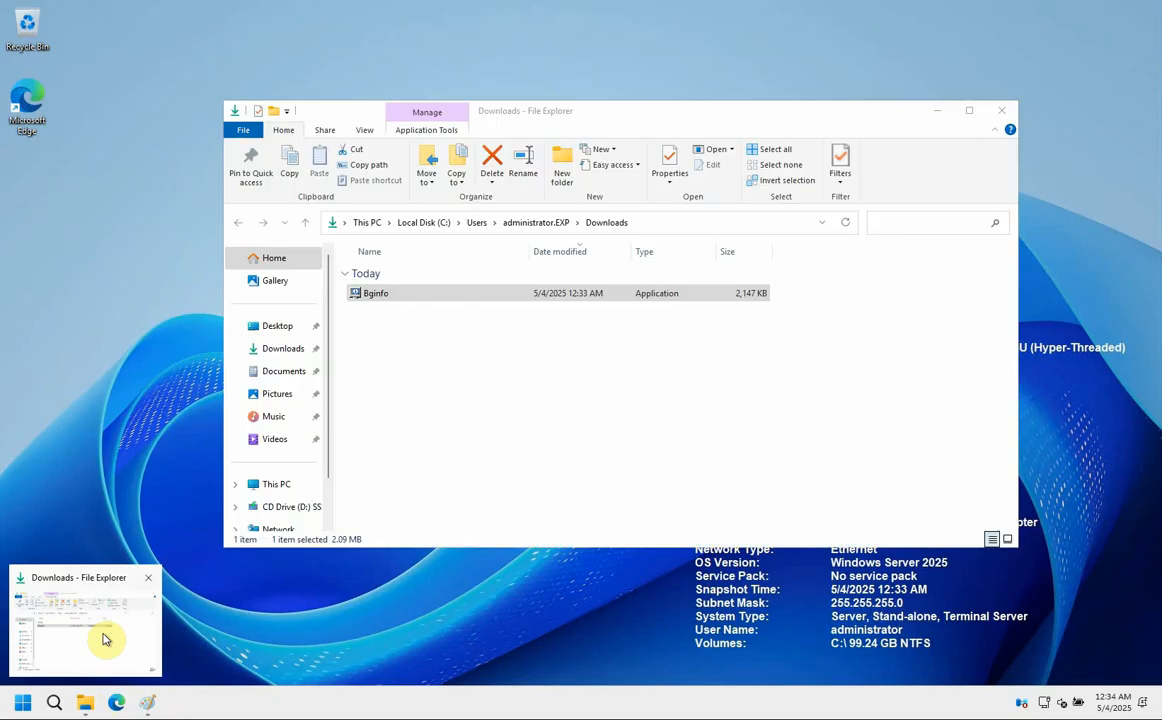
pyautogui.click(104, 640)
pyautogui.click(393, 292)
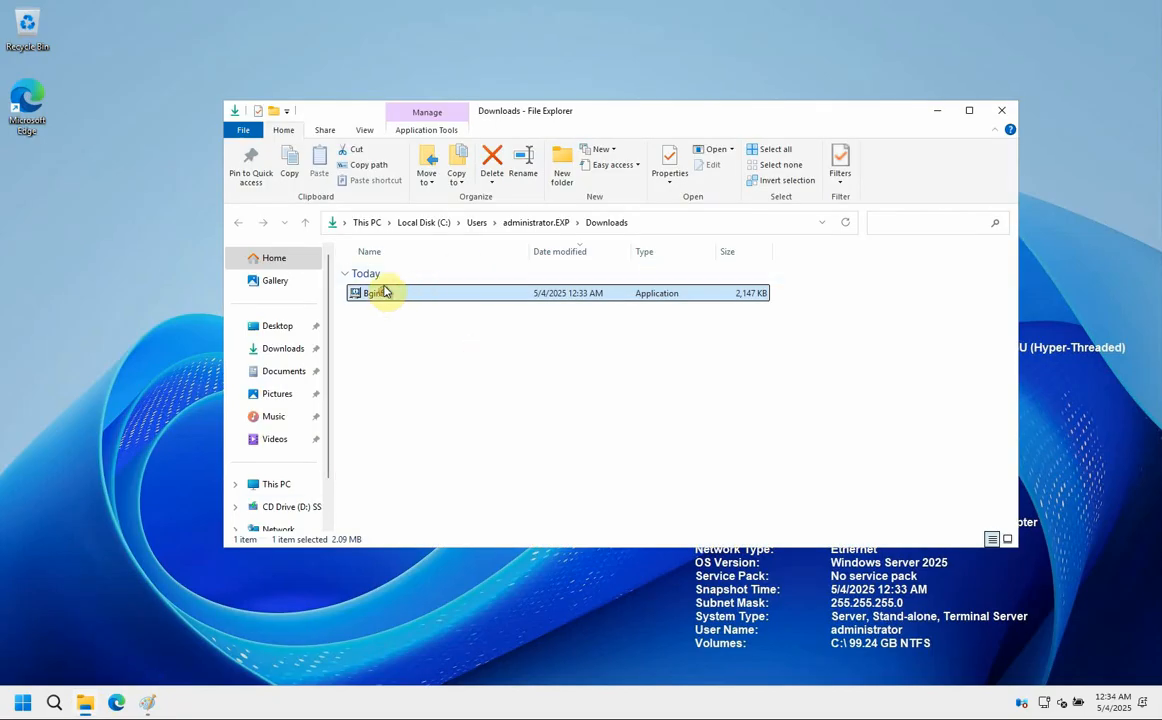
pyautogui.doubleClick(384, 294)
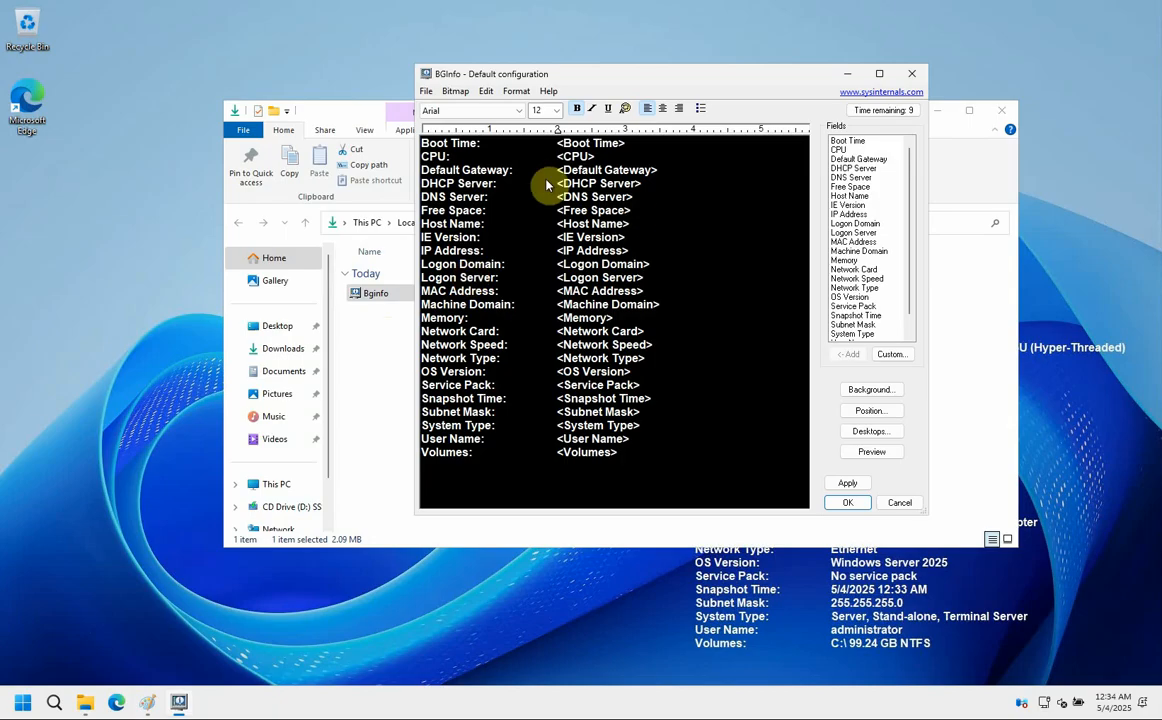
pyautogui.click(938, 112)
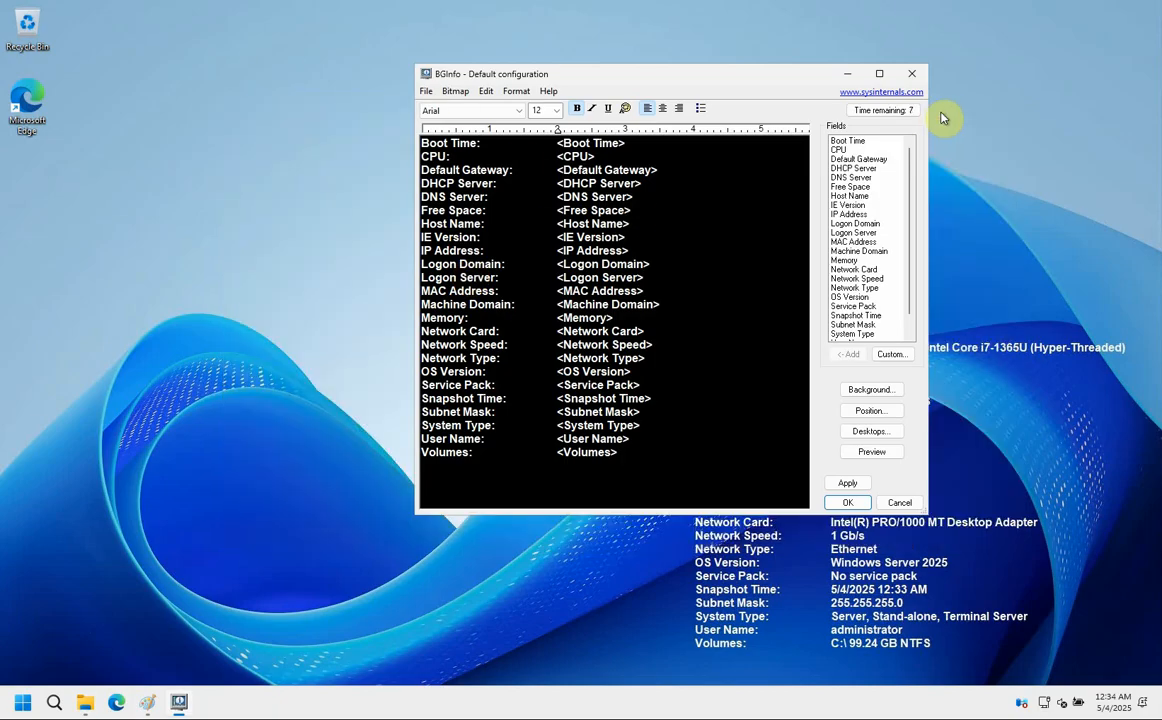
pyautogui.moveTo(772, 80); pyautogui.dragTo(498, 73)
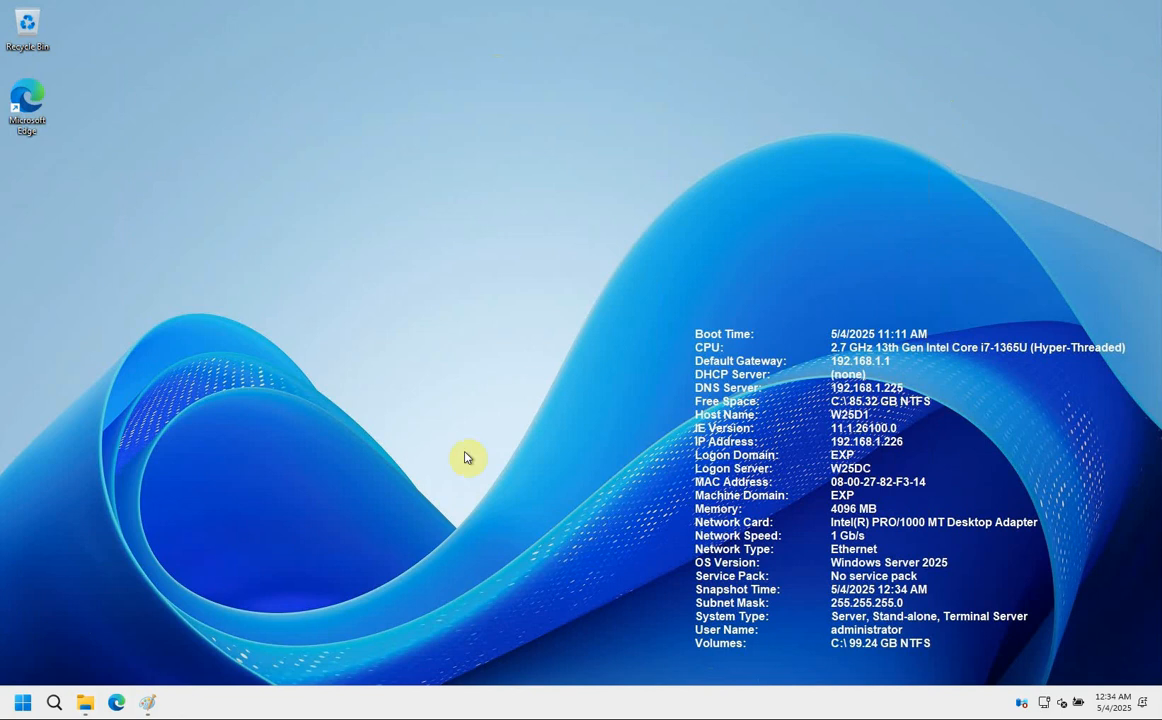
# Restore the Downloads folder, relaunch Bginfo, and reposition its configuration window with the folder minimized.
pyautogui.click(105, 668)
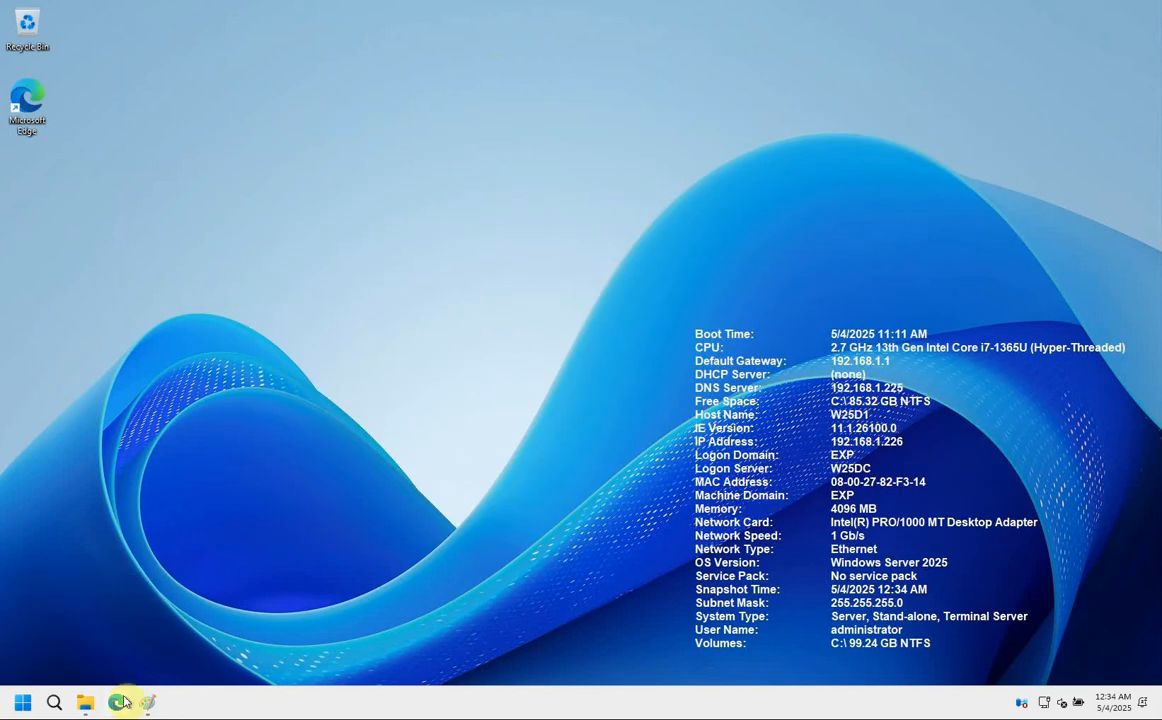
pyautogui.moveTo(93, 709)
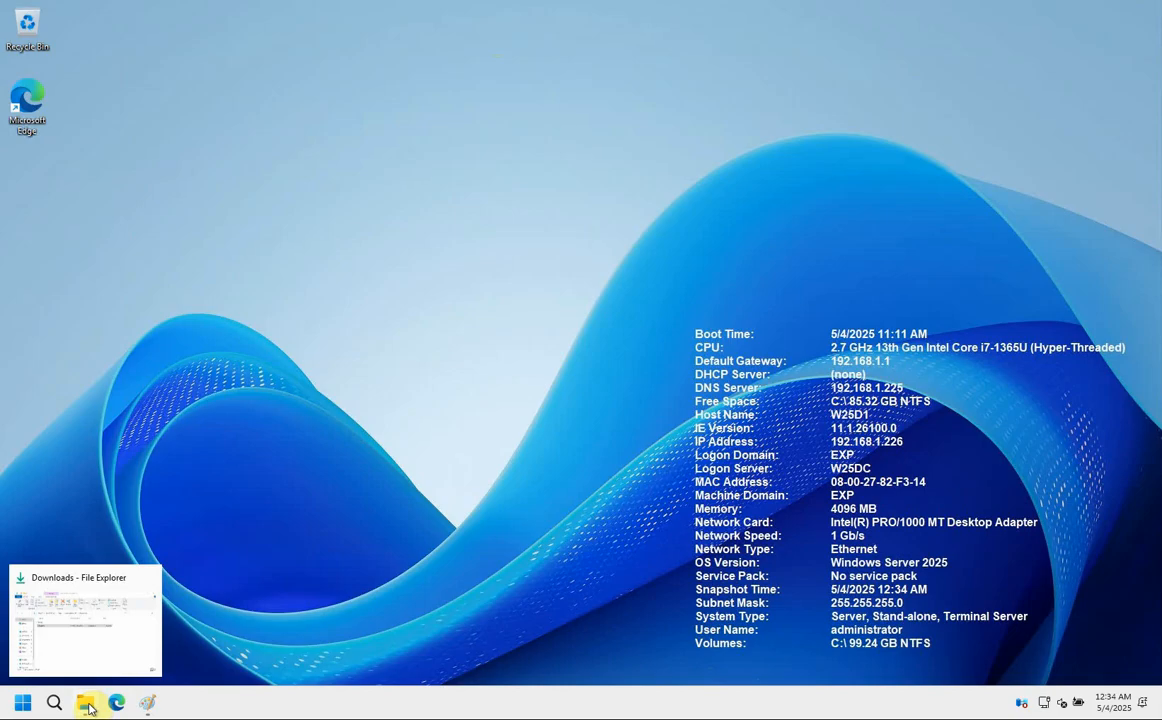
pyautogui.moveTo(84, 650)
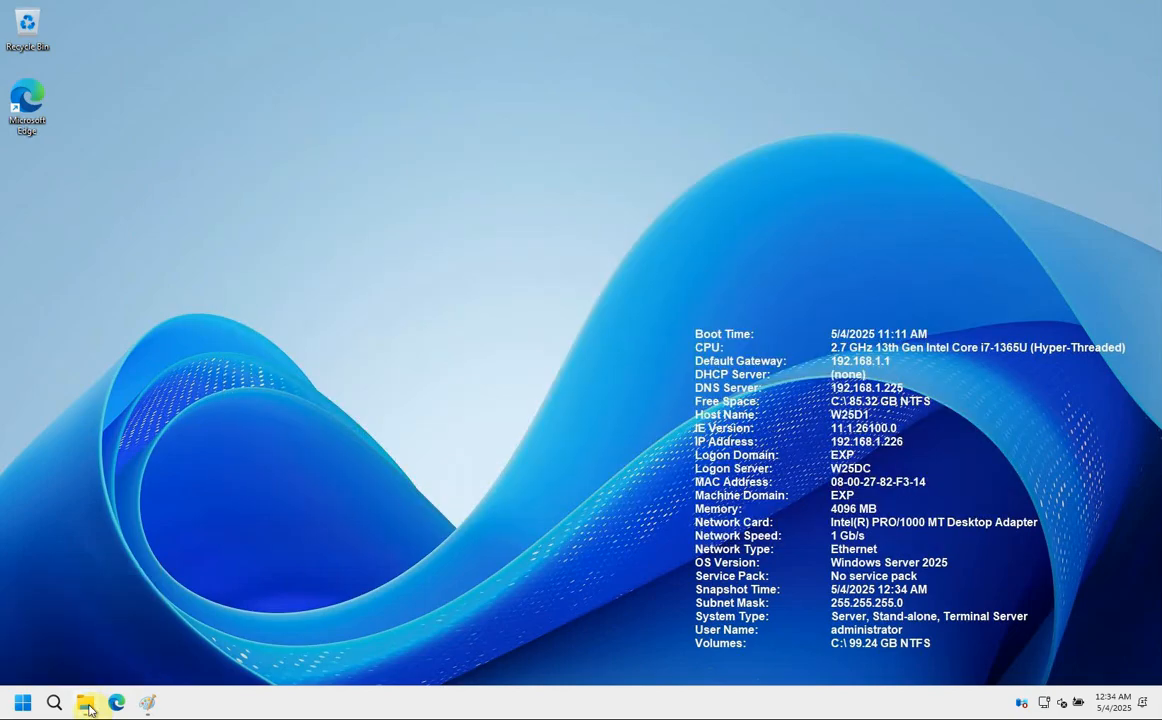
pyautogui.click(78, 620)
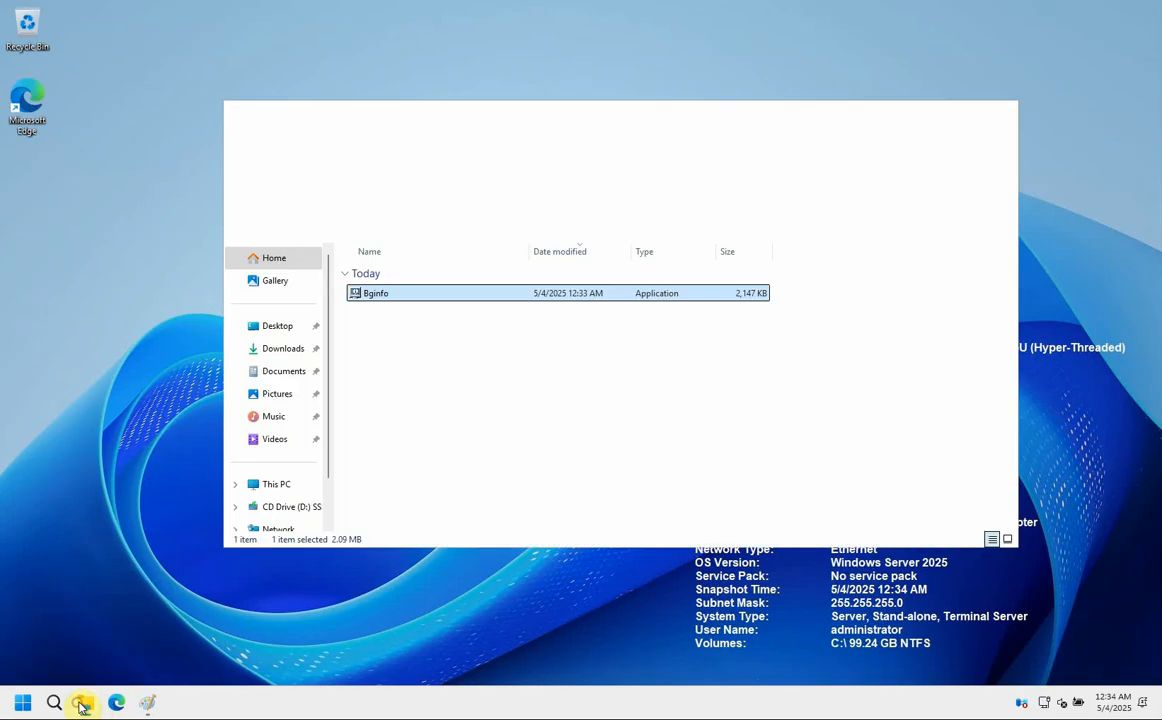
pyautogui.doubleClick(408, 296)
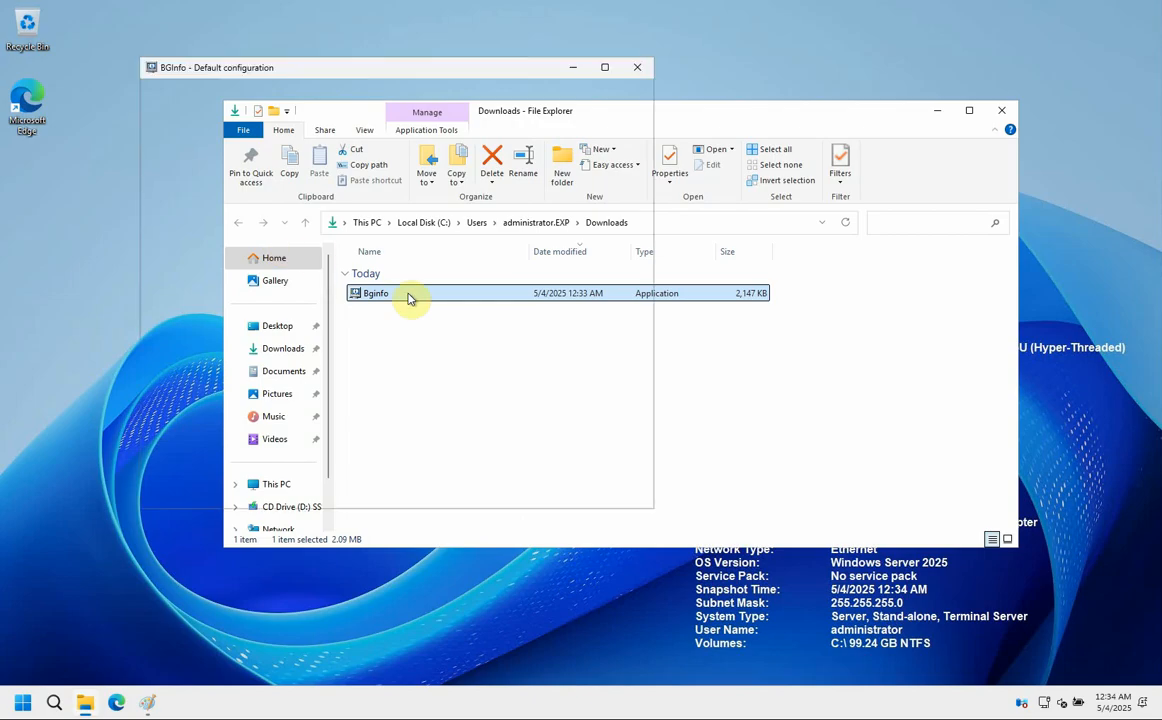
pyautogui.click(935, 112)
pyautogui.moveTo(448, 70); pyautogui.dragTo(414, 48)
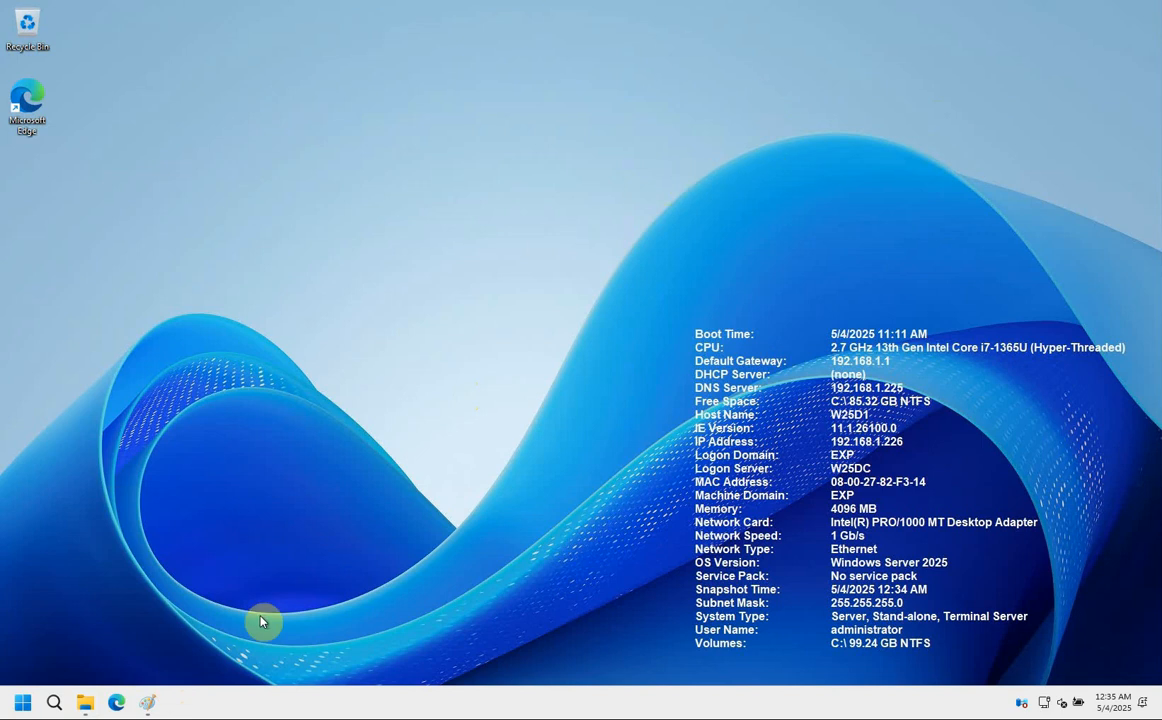
# Bring the BGInfo configuration up once more from the Downloads folder and browse the Fields list through to Volumes.
pyautogui.moveTo(84, 704)
pyautogui.click(83, 656)
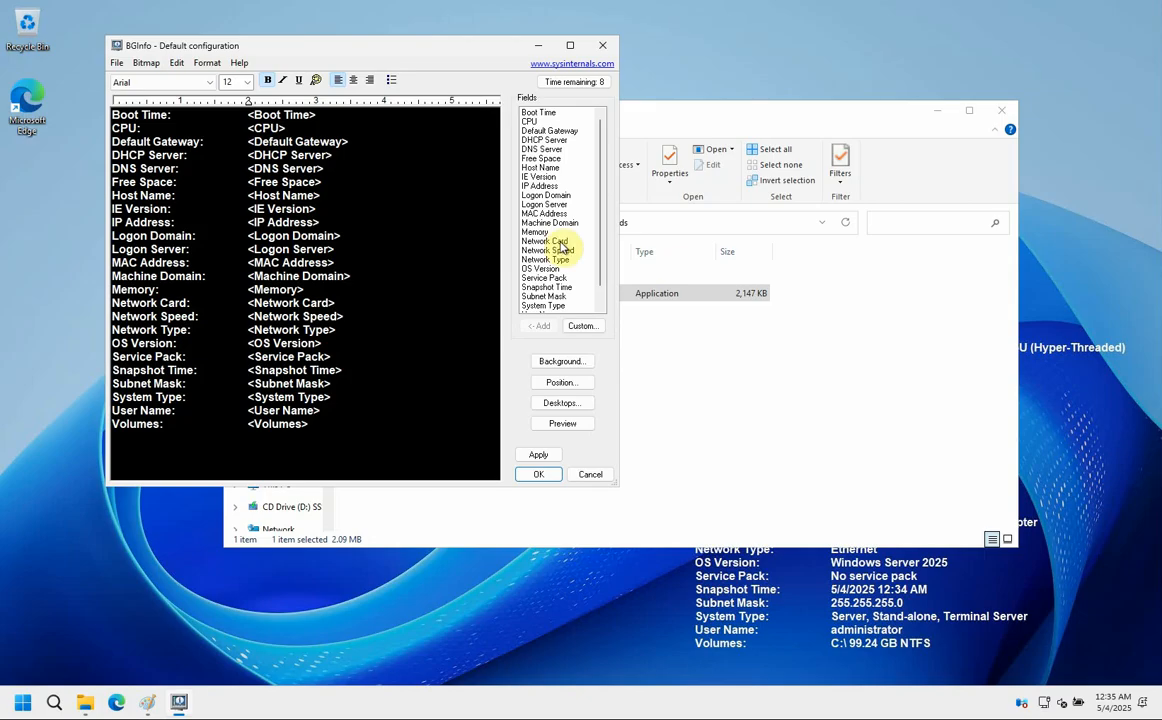
pyautogui.moveTo(597, 293); pyautogui.dragTo(600, 297)
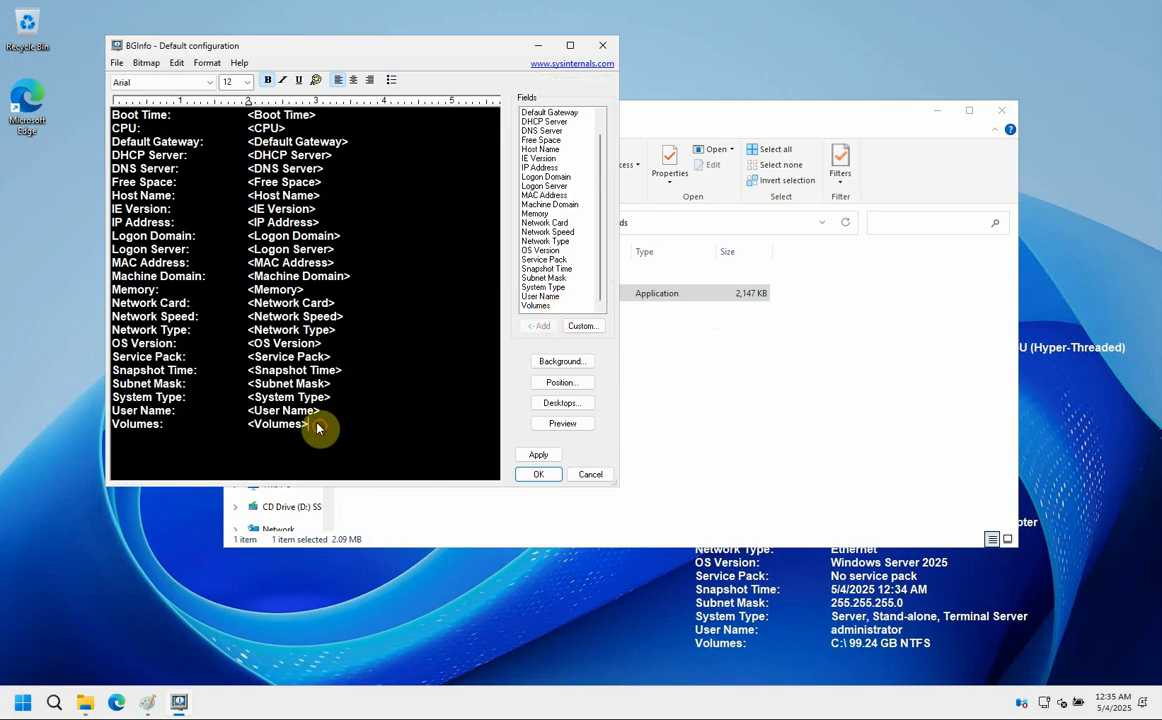
# Remove the Volumes line from the end of the displayed information list.
pyautogui.doubleClick(257, 426)
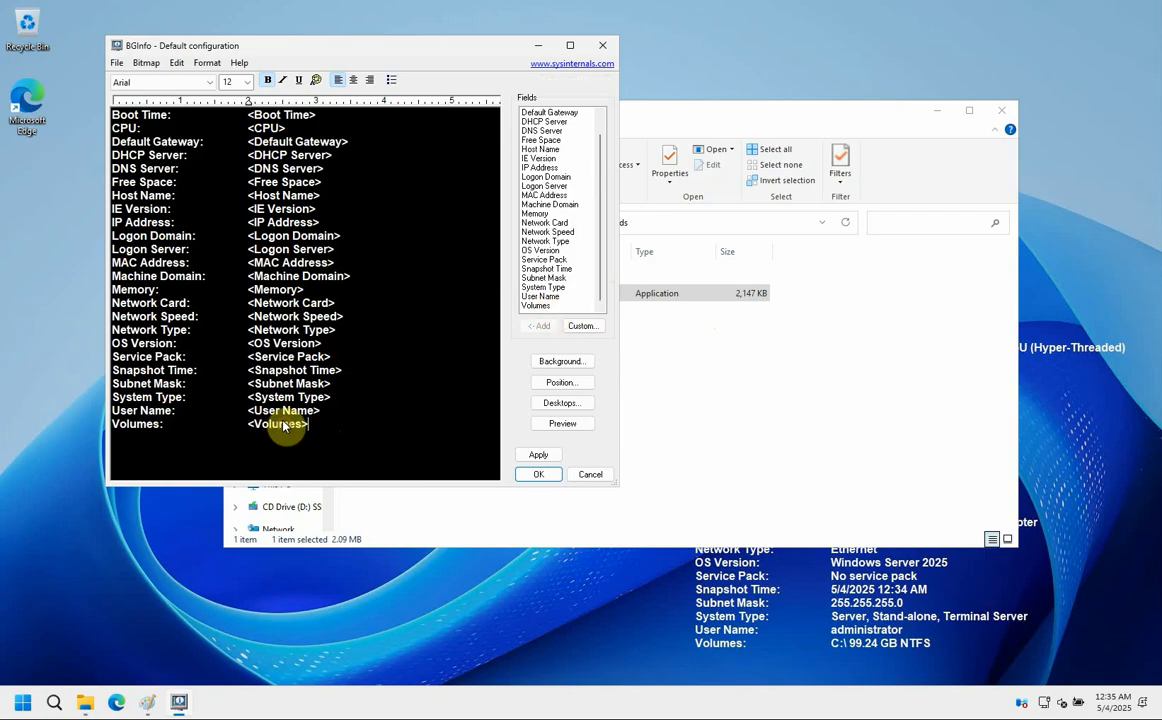
pyautogui.click(314, 425)
pyautogui.press('BackSpace')
pyautogui.press('BackSpace')
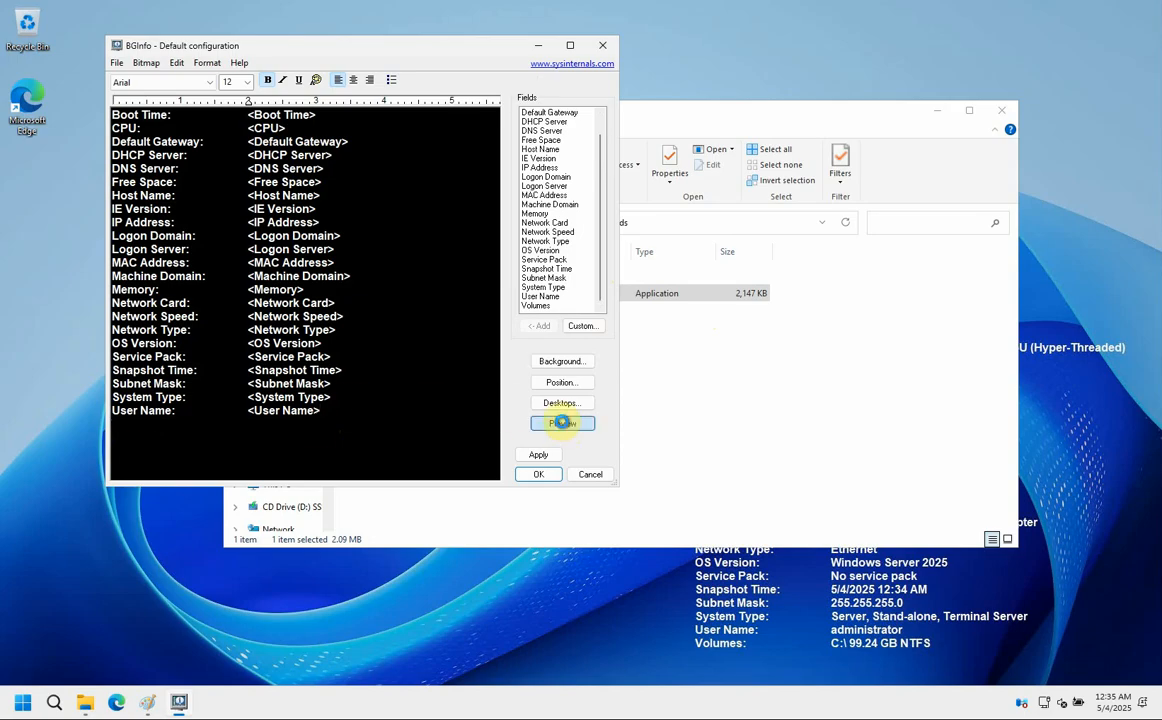
# Preview the information on the desktop and locate it in the upper-right corner of the screen.
pyautogui.click(562, 424)
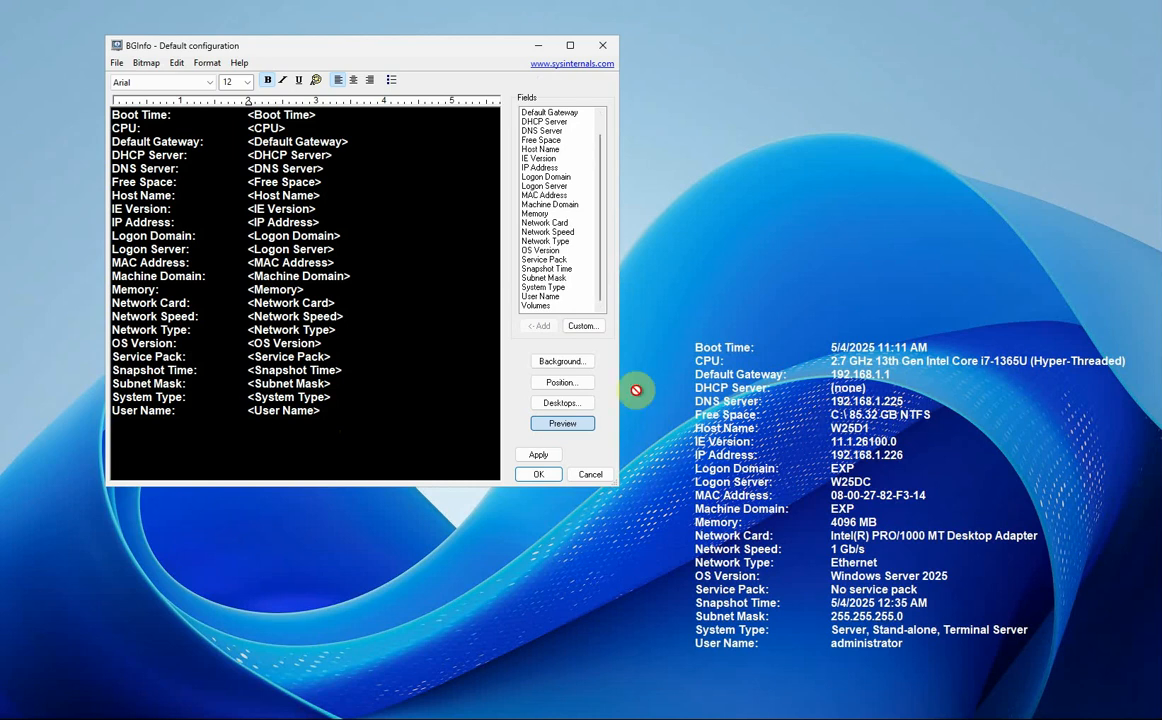
pyautogui.click(560, 383)
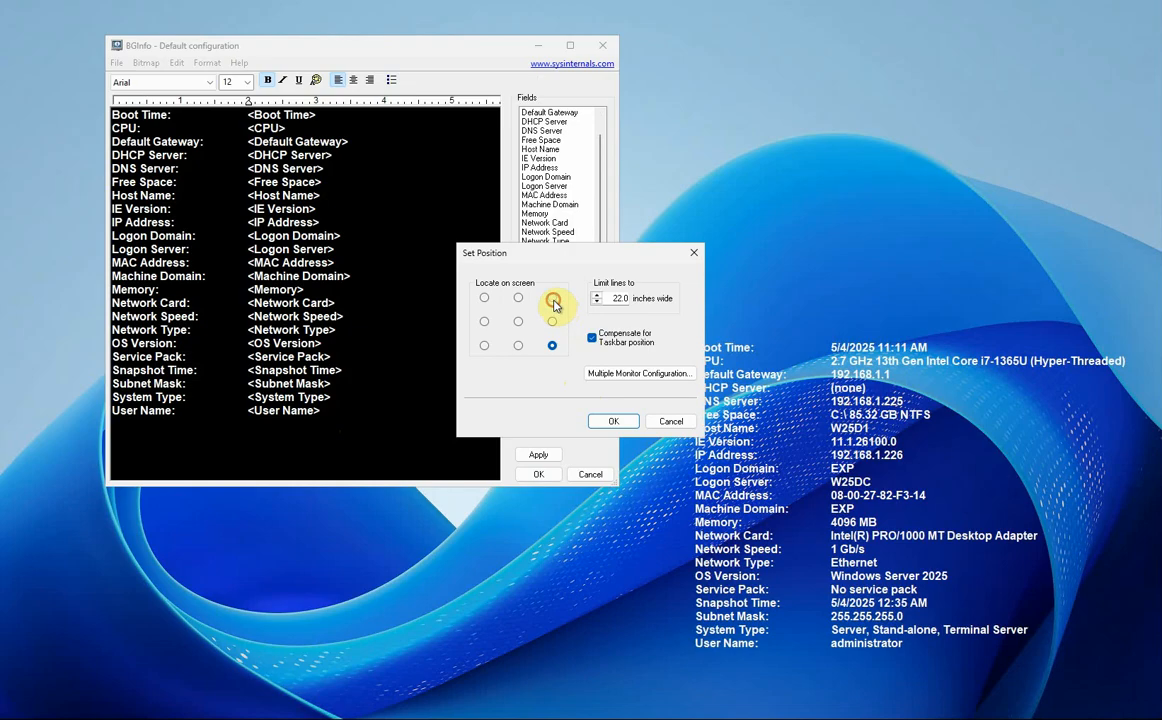
pyautogui.click(619, 426)
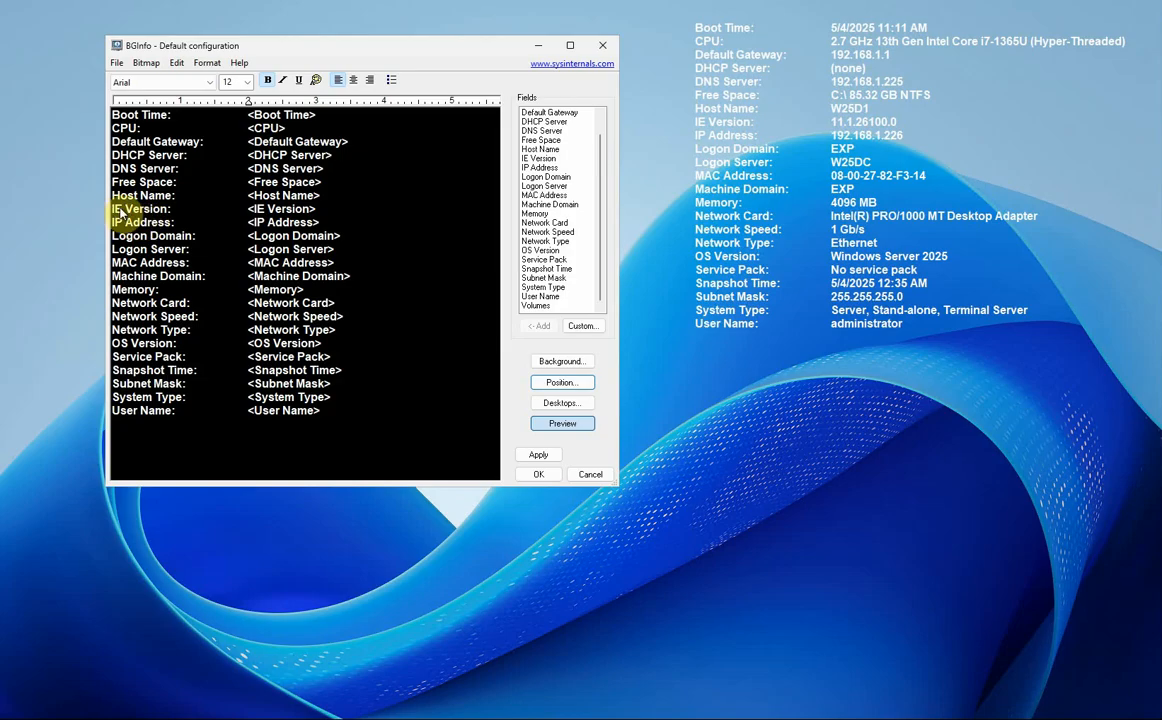
# Delete the IE Version and Service Pack lines from the layout, leaving no blank line behind.
pyautogui.moveTo(113, 209); pyautogui.dragTo(340, 211)
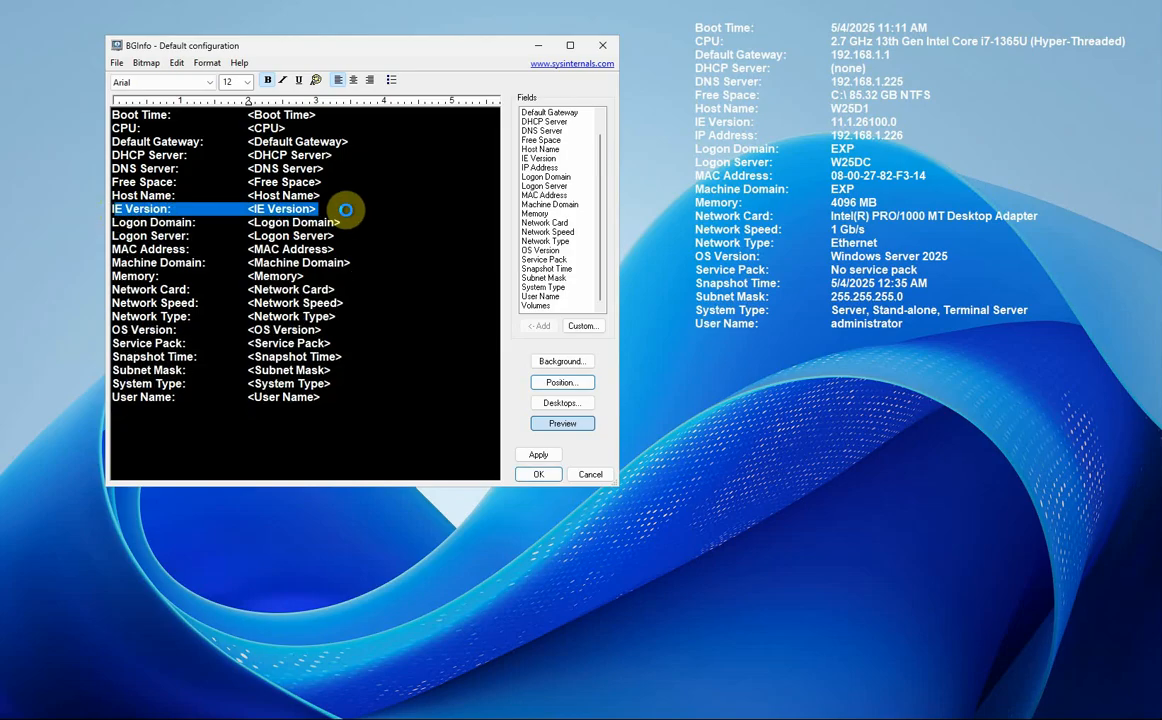
pyautogui.press('Delete')
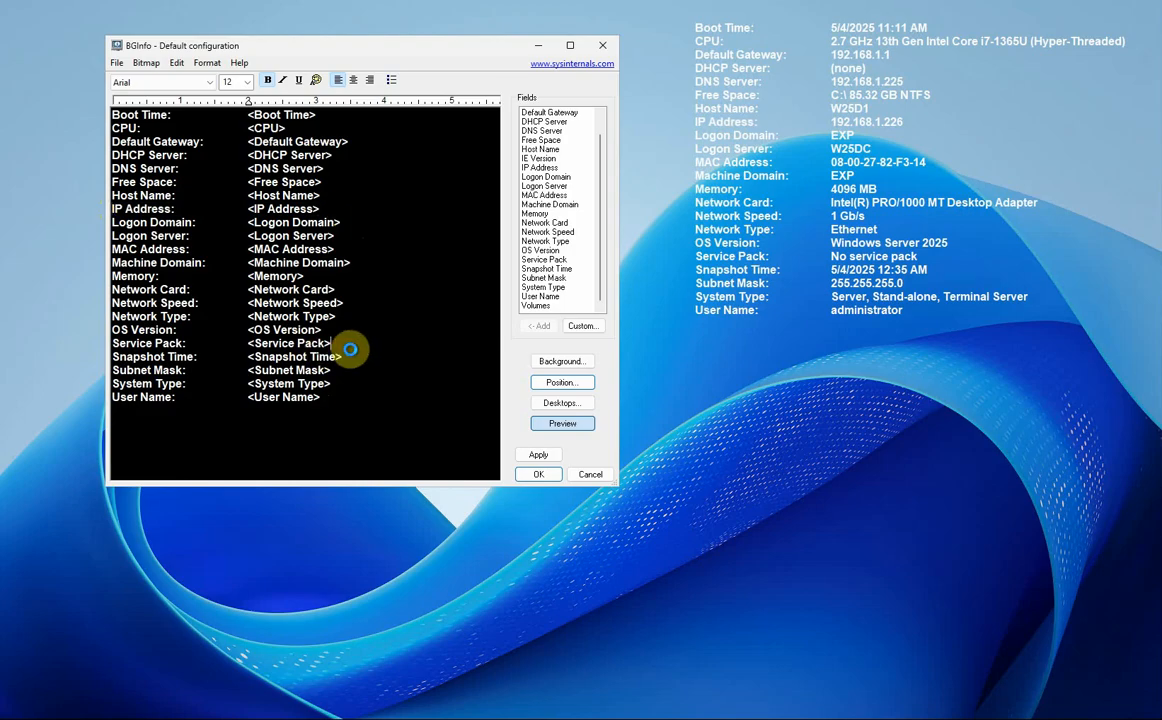
pyautogui.moveTo(350, 349); pyautogui.dragTo(125, 352)
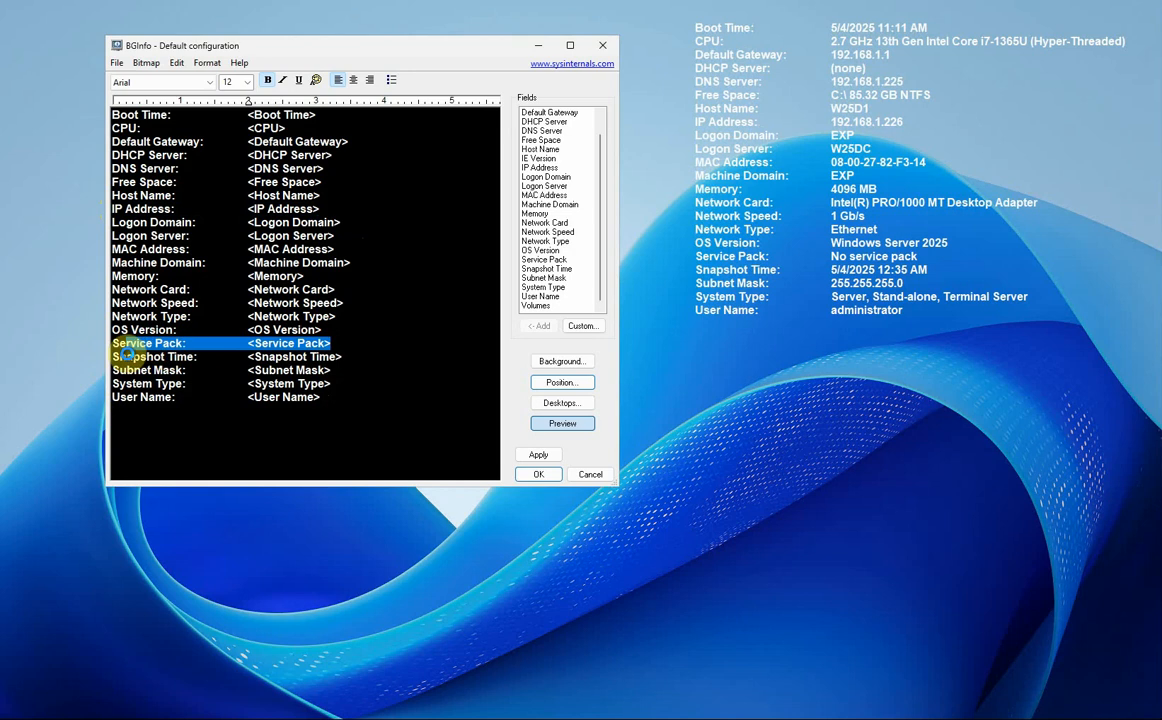
pyautogui.press('Delete')
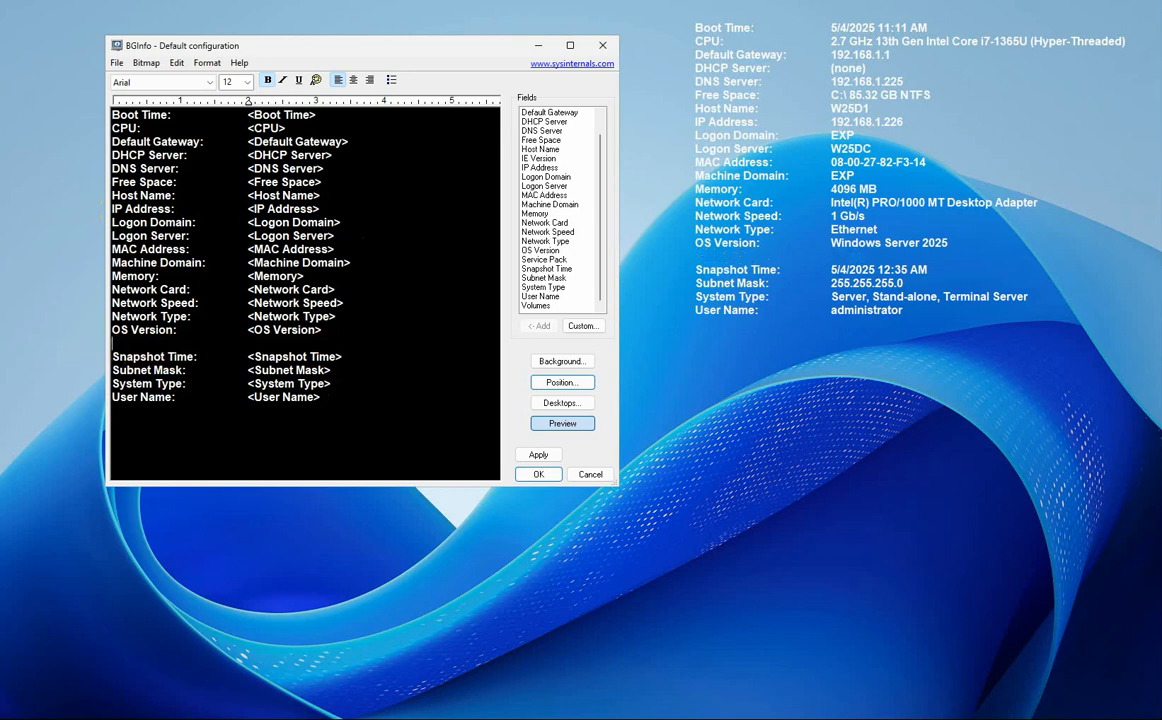
pyautogui.press('BackSpace')
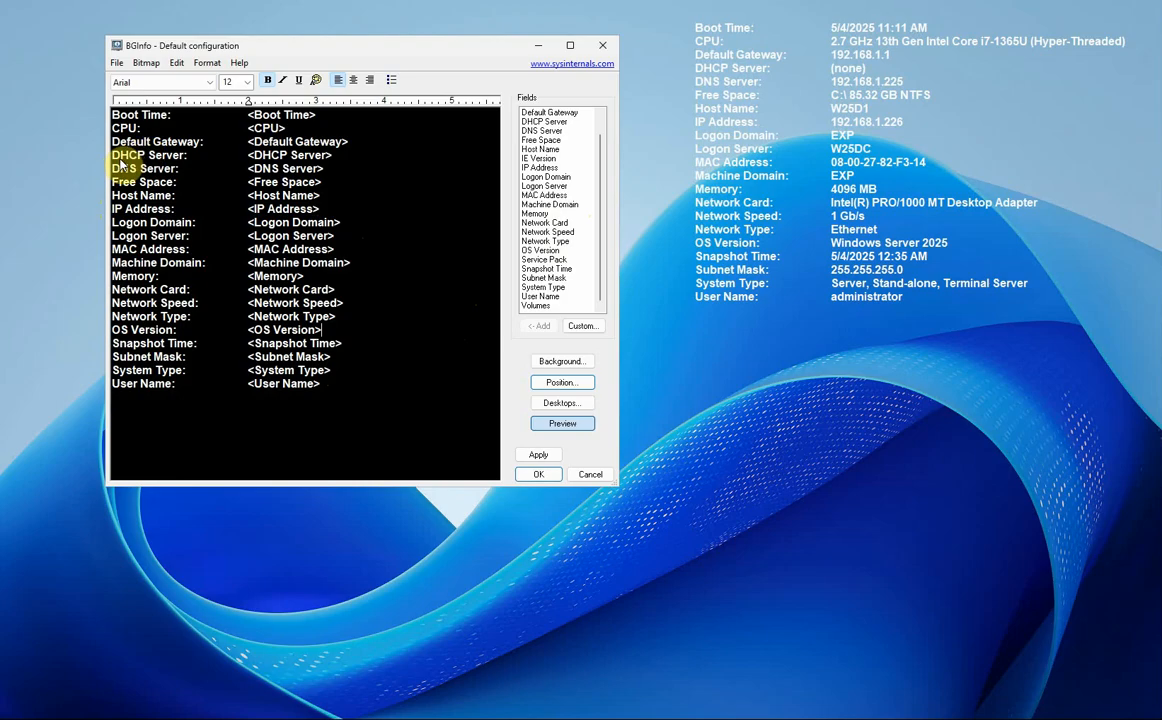
# Delete the lines from CPU through Free Space and from Network Card through Network Type.
pyautogui.moveTo(112, 155); pyautogui.dragTo(332, 157)
pyautogui.click(352, 141)
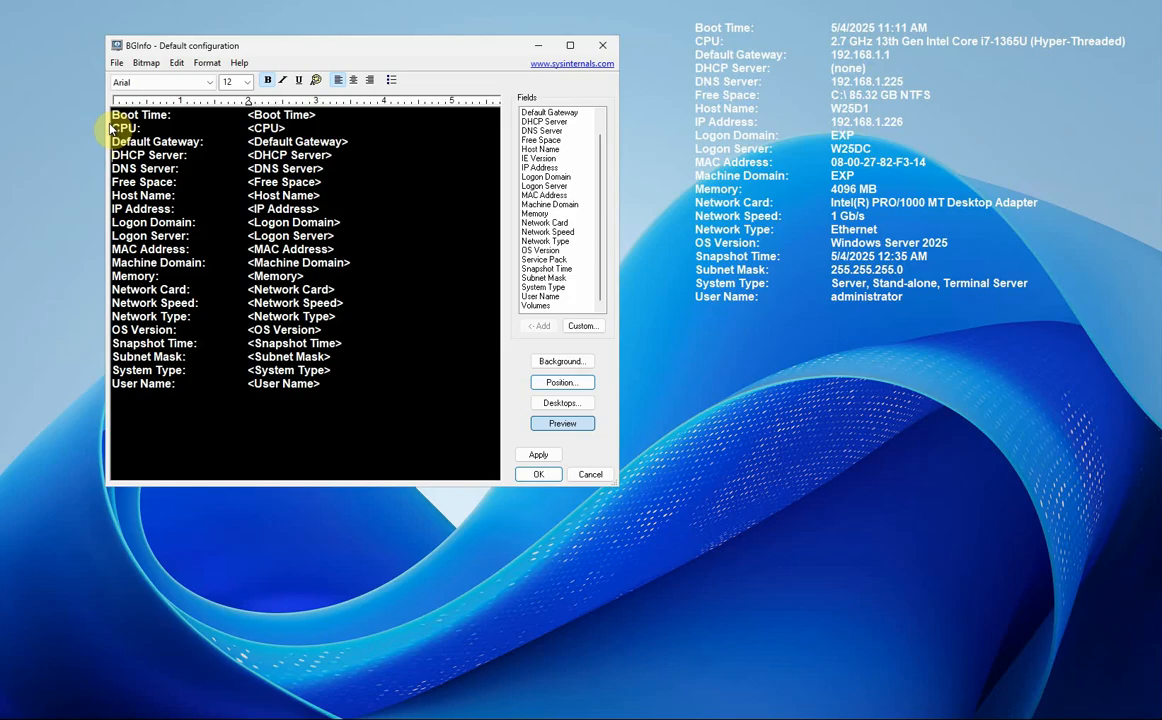
pyautogui.moveTo(110, 128); pyautogui.dragTo(316, 185)
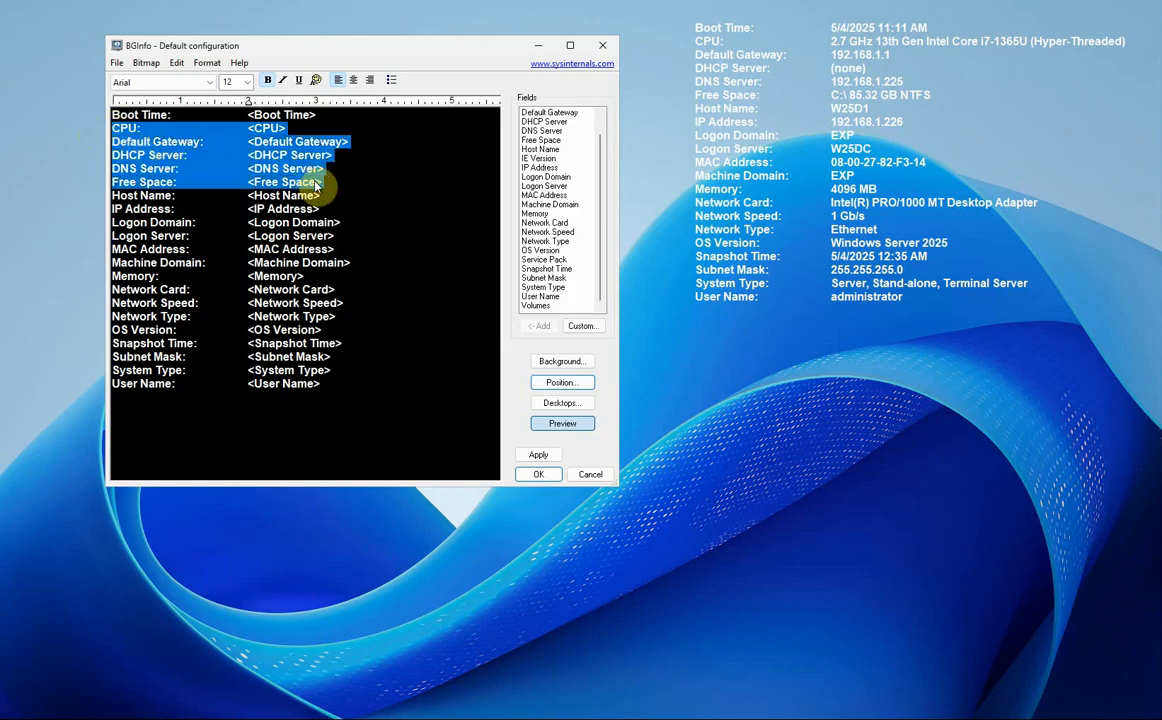
pyautogui.press('Delete')
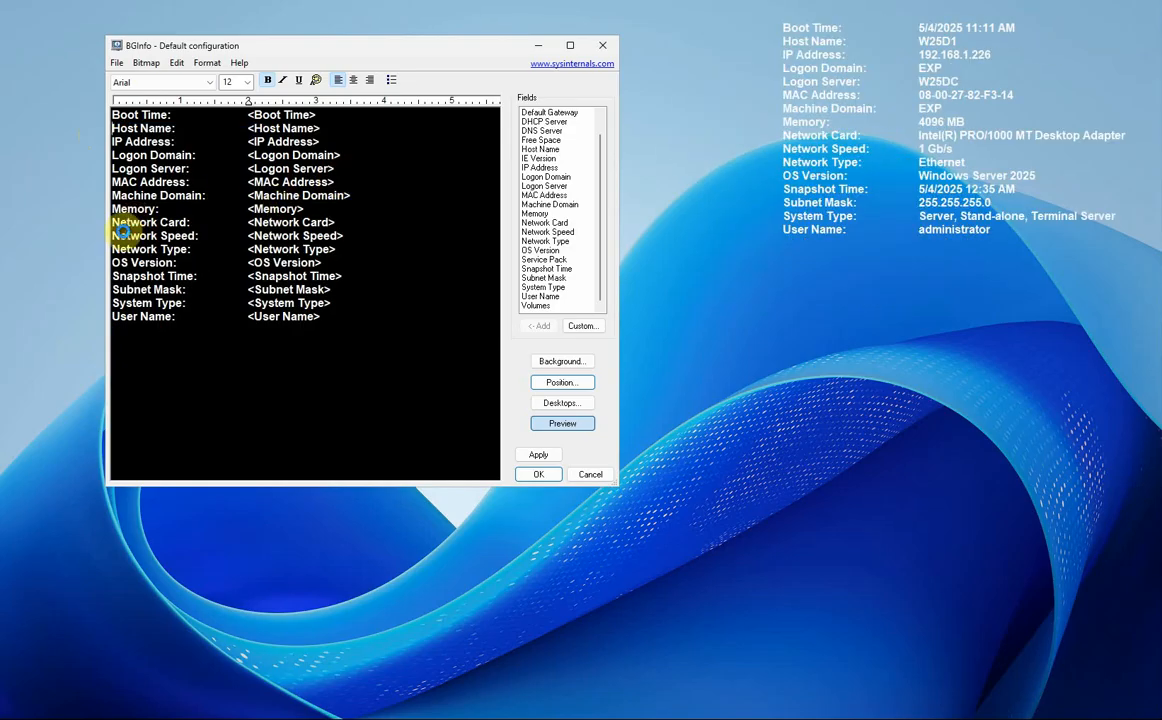
pyautogui.moveTo(116, 222); pyautogui.dragTo(349, 261)
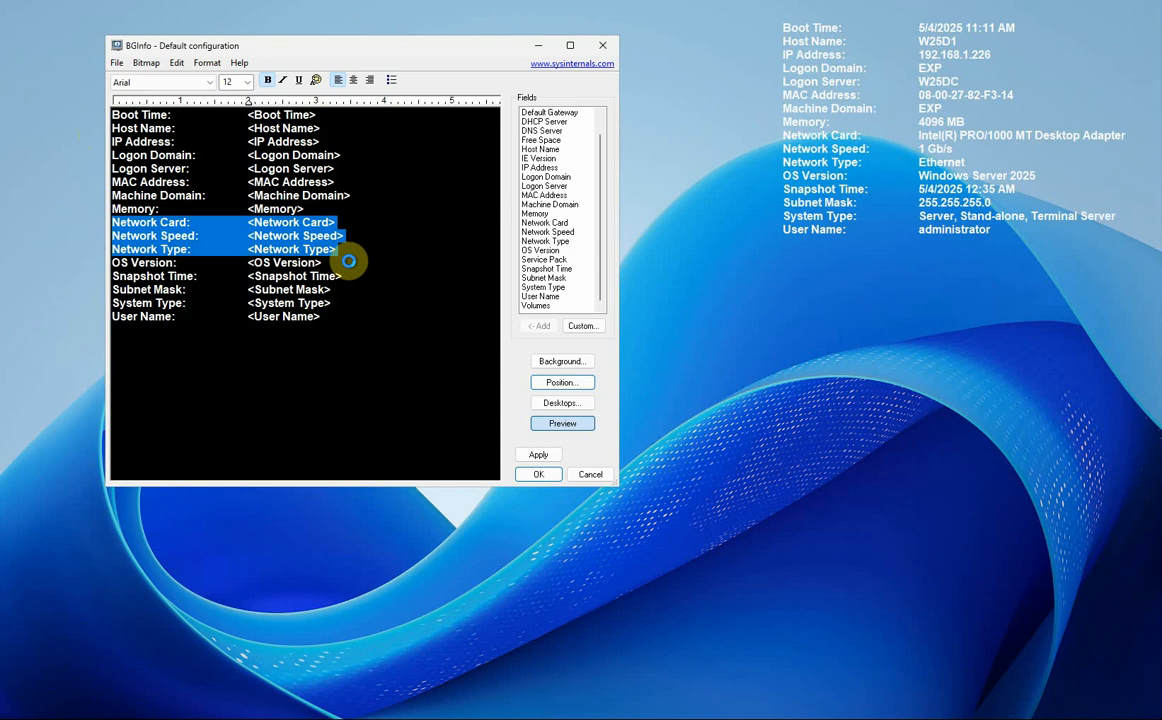
pyautogui.press('Delete')
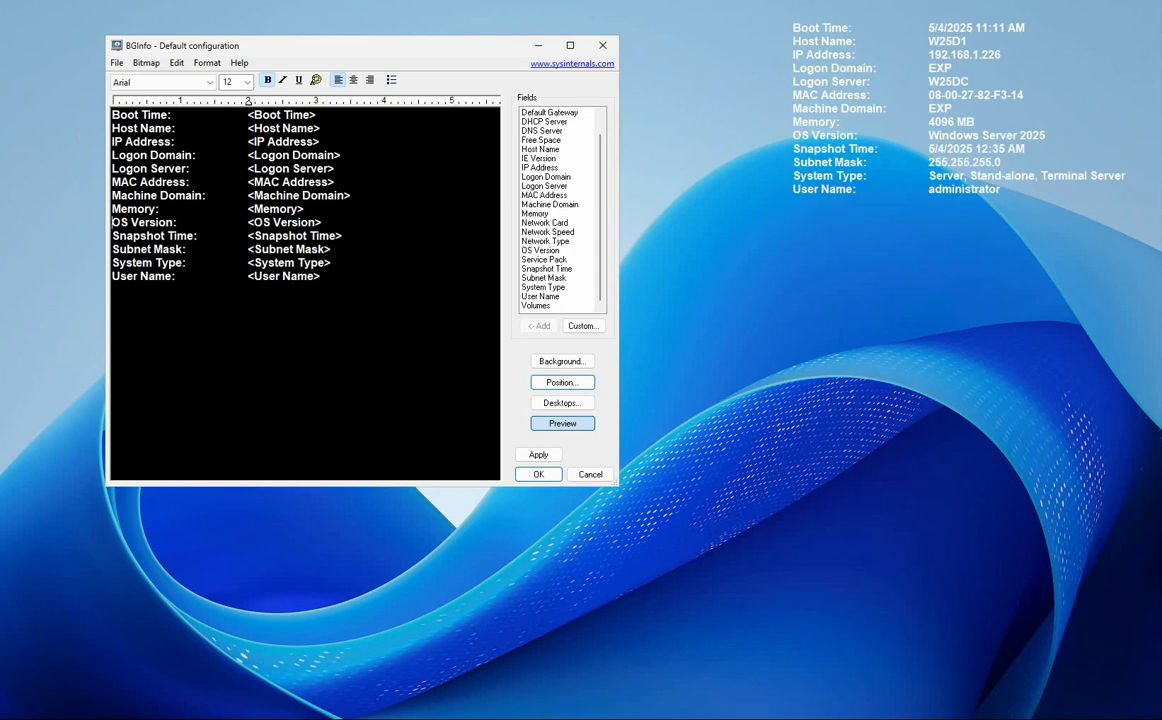
# Delete the Snapshot Time, Subnet Mask and System Type lines and close the gap above User Name.
pyautogui.click(206, 259)
pyautogui.moveTo(110, 234); pyautogui.dragTo(317, 253)
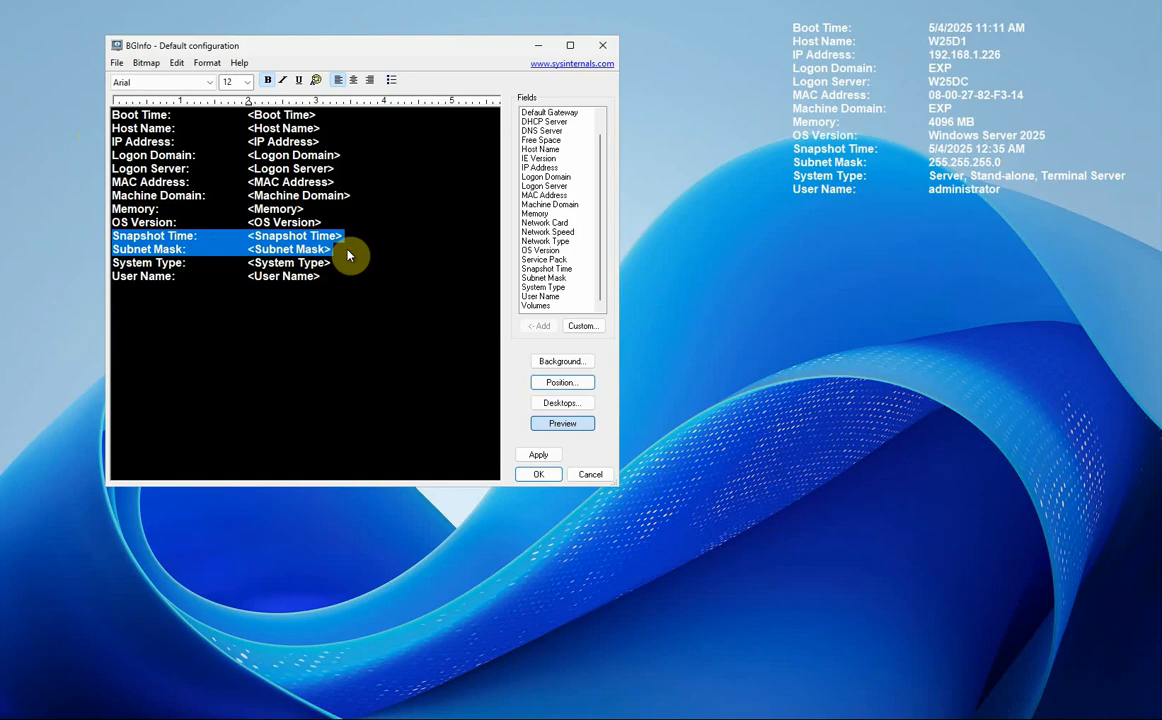
pyautogui.press('Delete')
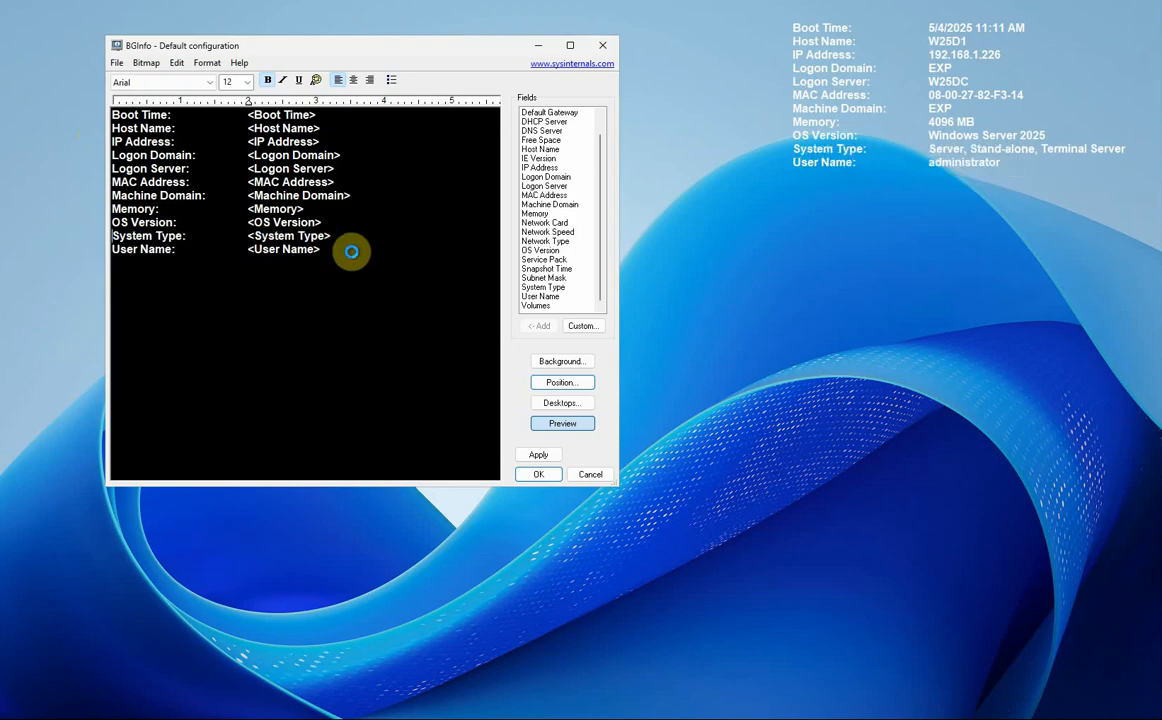
pyautogui.moveTo(345, 241); pyautogui.dragTo(93, 233)
pyautogui.press('Delete')
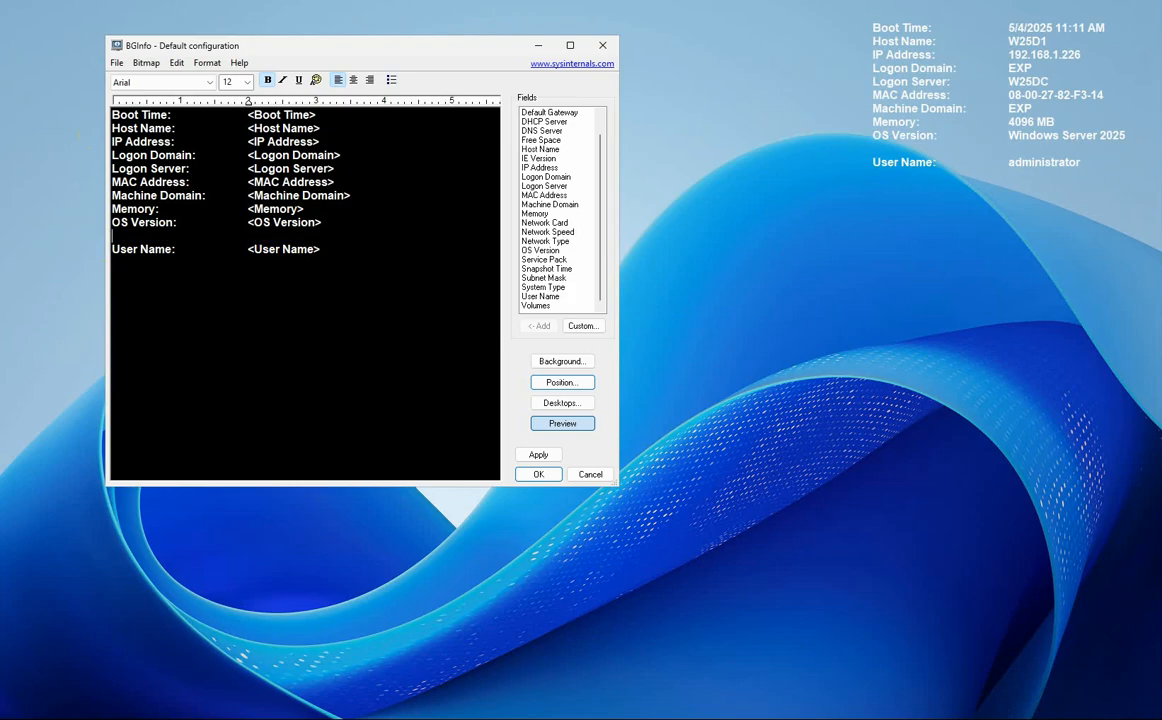
pyautogui.press('BackSpace')
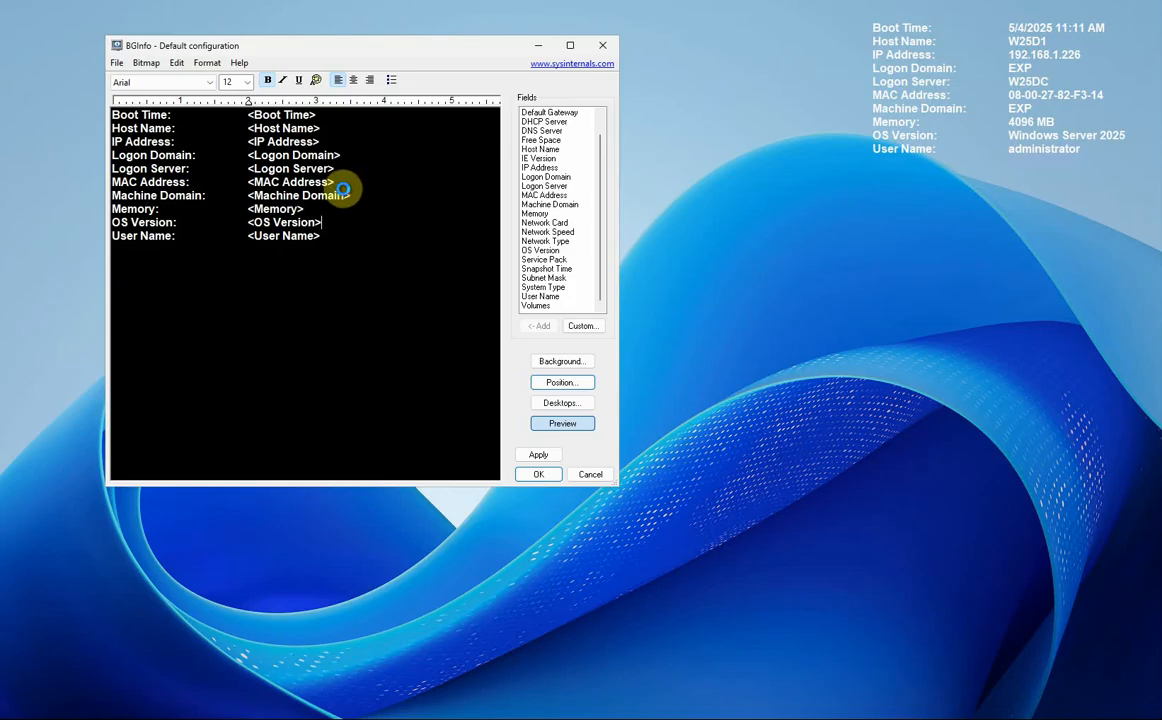
# Delete the MAC Address, Logon Server and Logon Domain lines and remove two of the resulting blank lines.
pyautogui.moveTo(327, 186); pyautogui.dragTo(62, 172)
pyautogui.press('Delete')
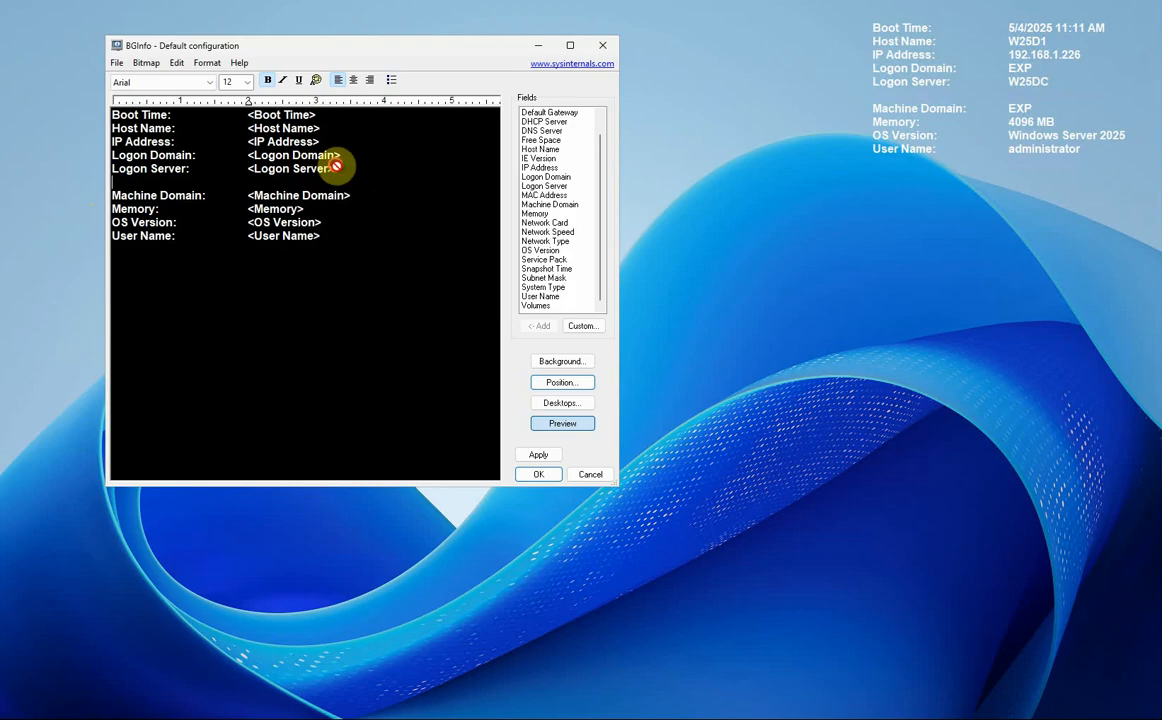
pyautogui.moveTo(336, 169); pyautogui.dragTo(86, 169)
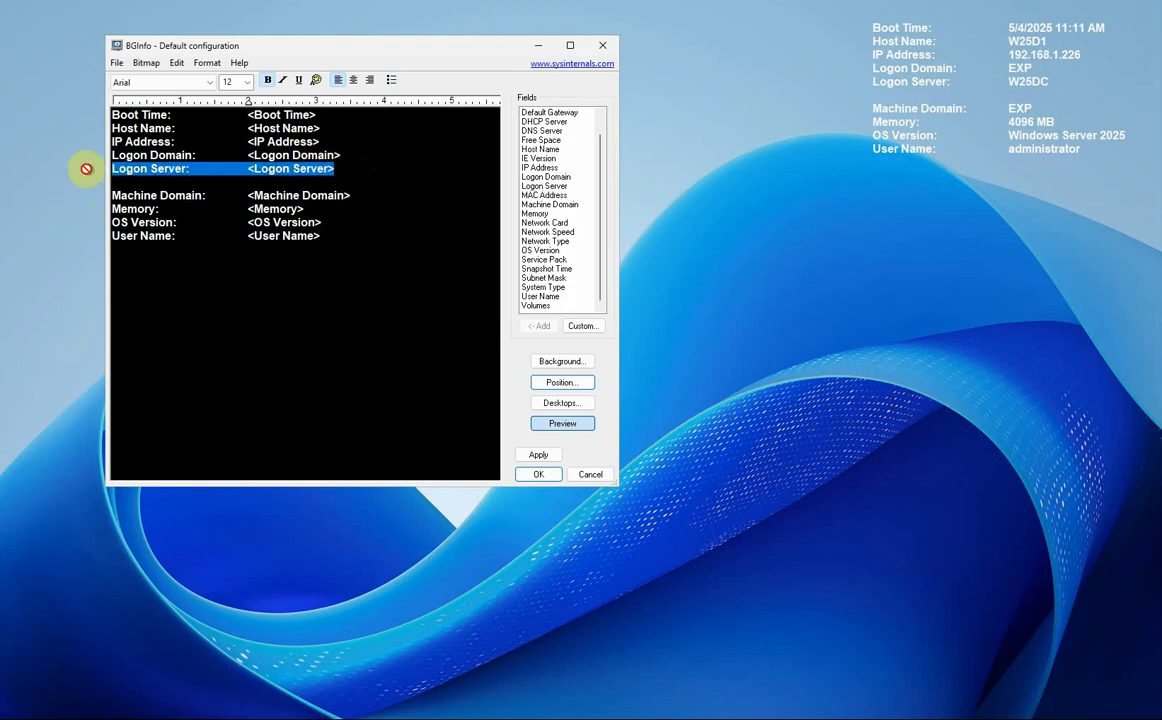
pyautogui.press('Delete')
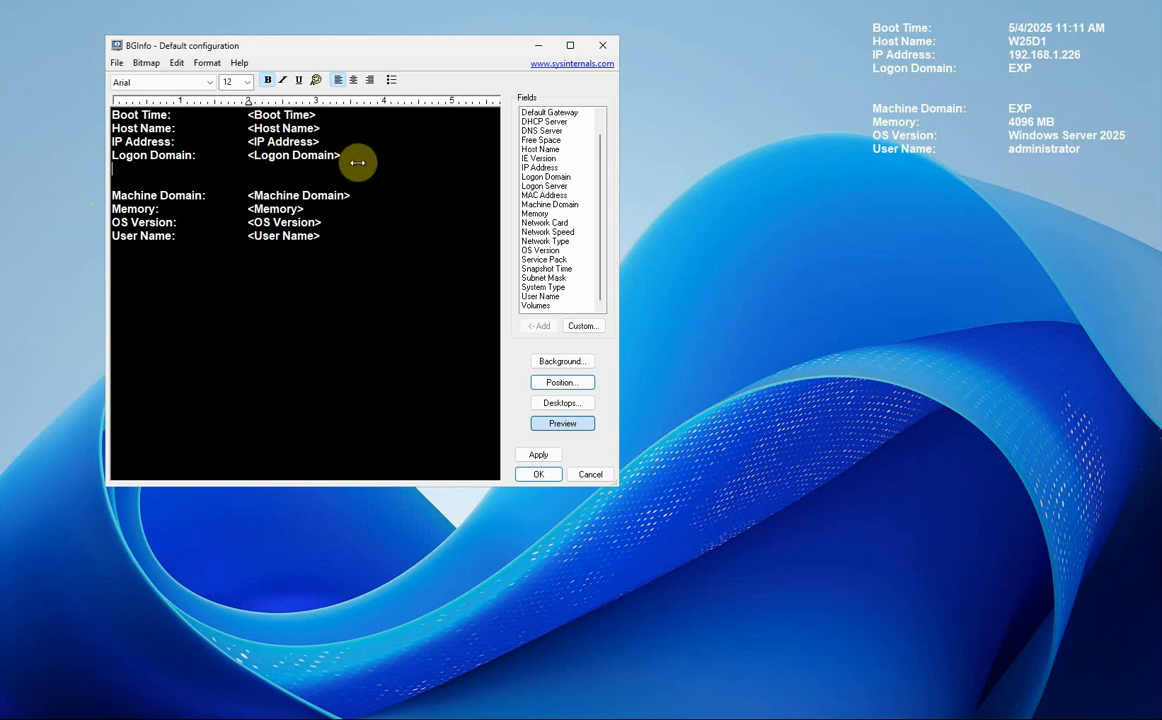
pyautogui.moveTo(343, 155); pyautogui.dragTo(105, 160)
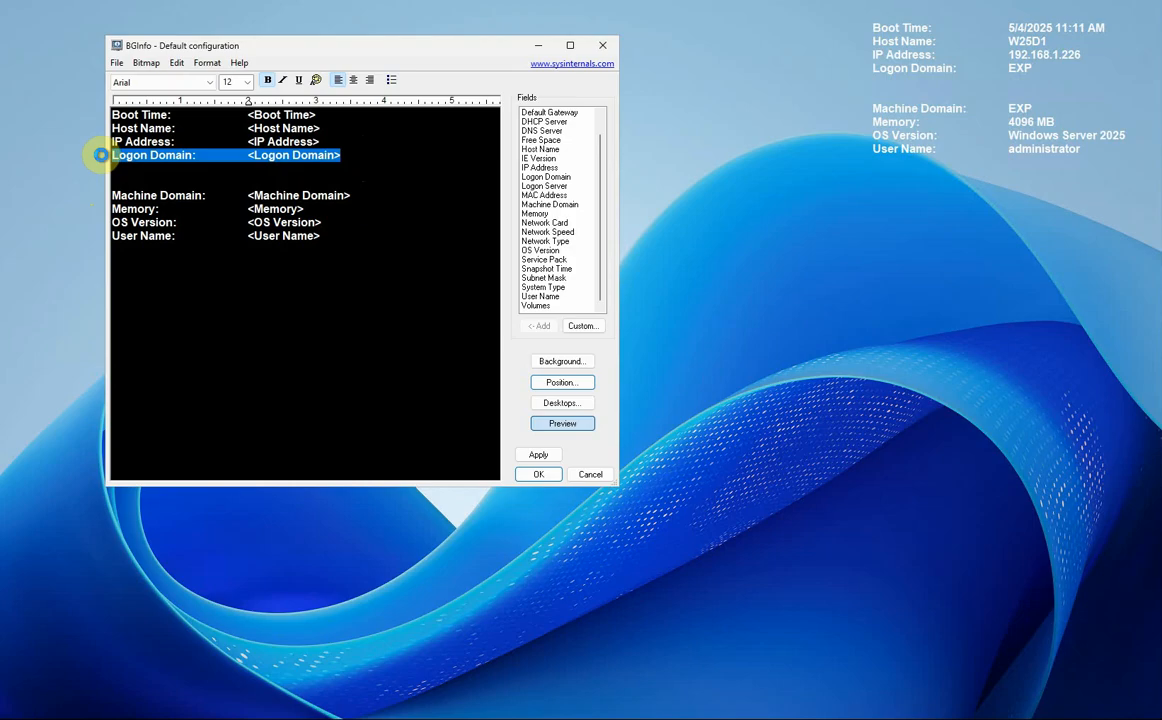
pyautogui.press('Delete')
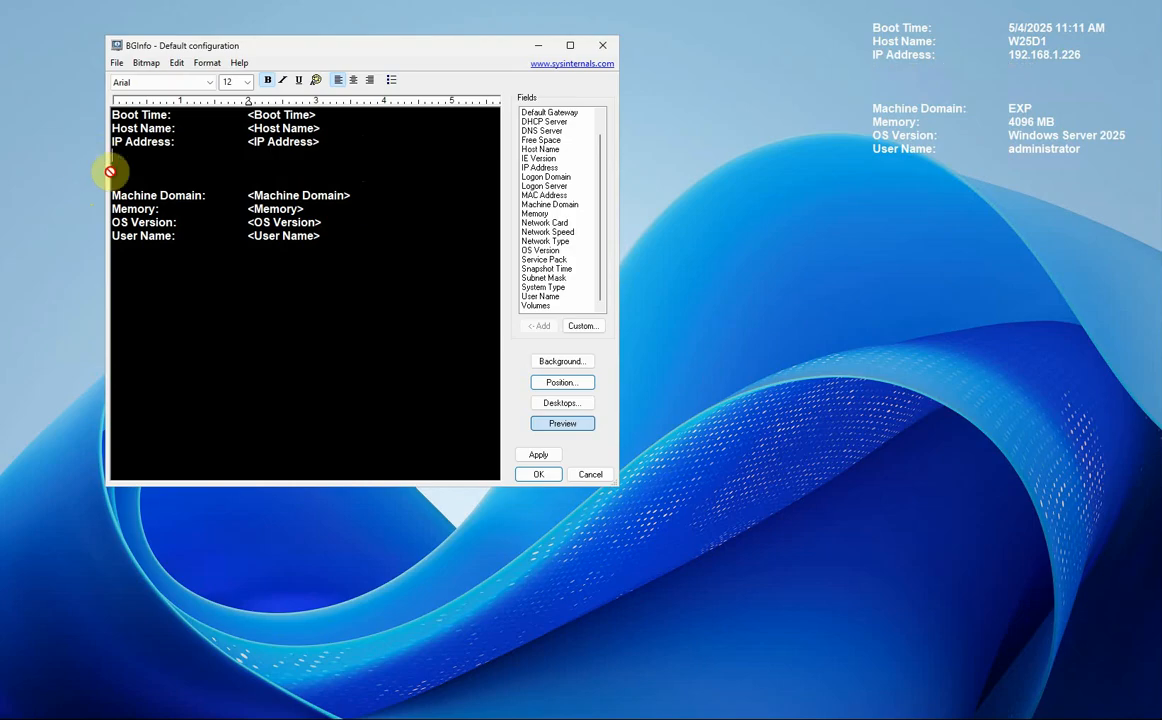
pyautogui.click(140, 169)
pyautogui.press('BackSpace')
pyautogui.press('BackSpace')
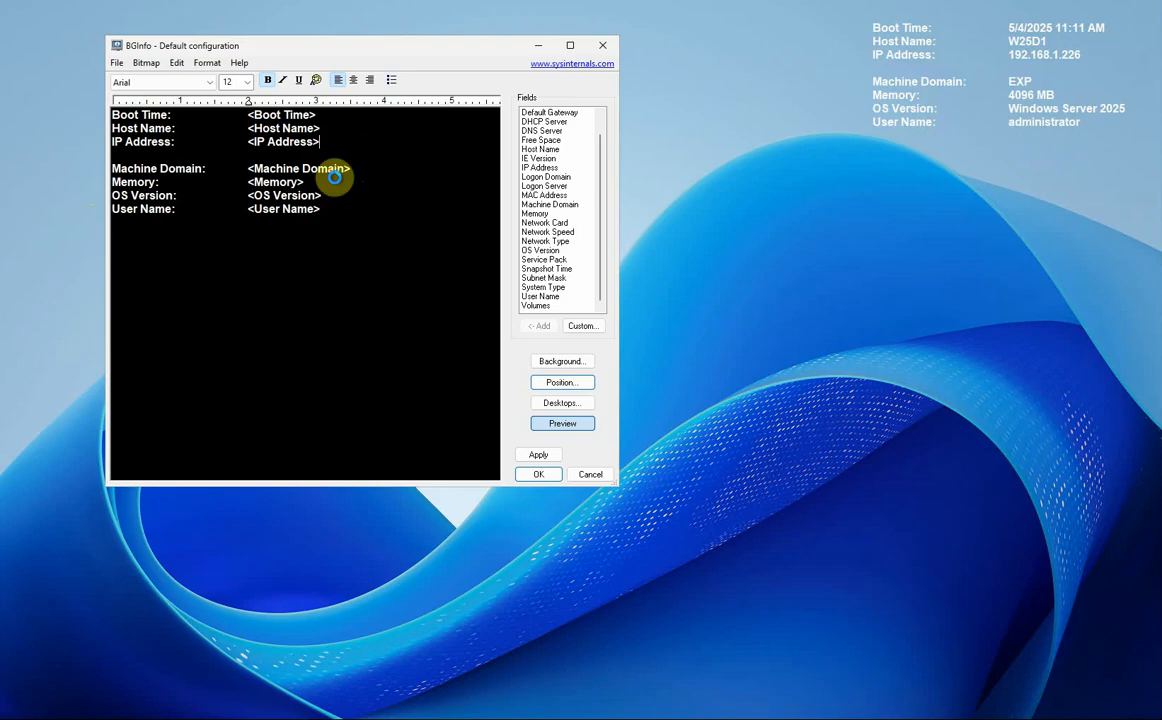
# Delete the Boot Time line and the remaining blank lines so the list starts with Host Name.
pyautogui.moveTo(325, 116); pyautogui.dragTo(81, 119)
pyautogui.press('Delete')
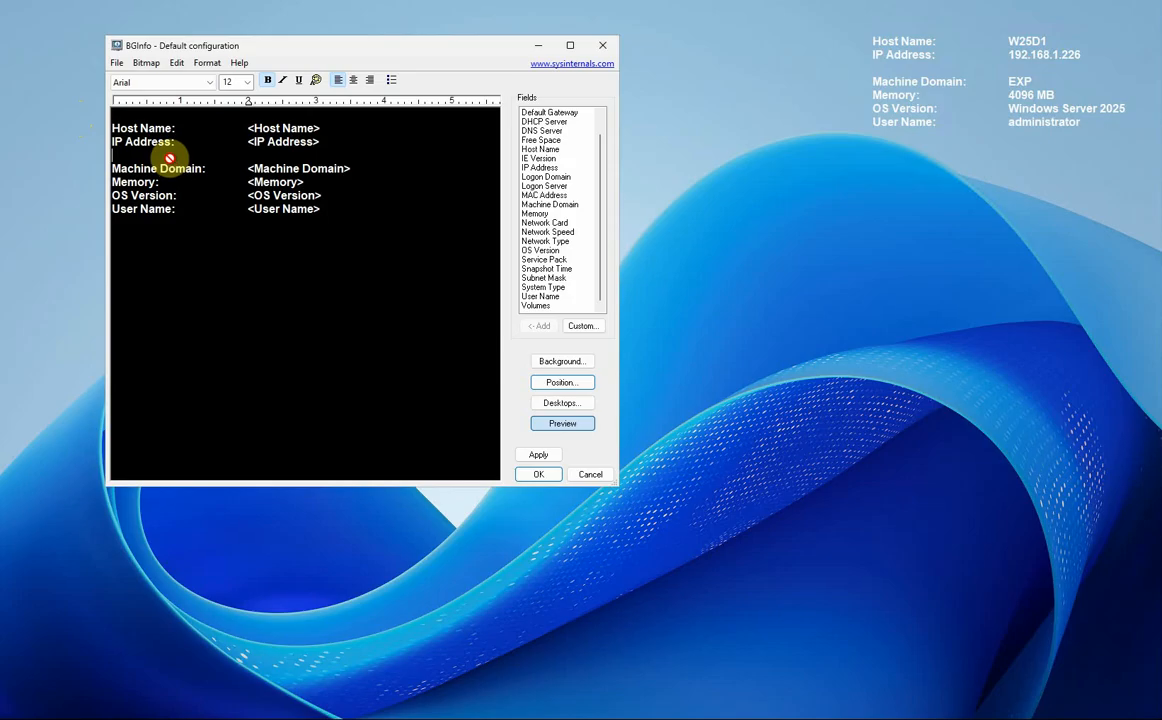
pyautogui.press('BackSpace')
pyautogui.click(166, 120)
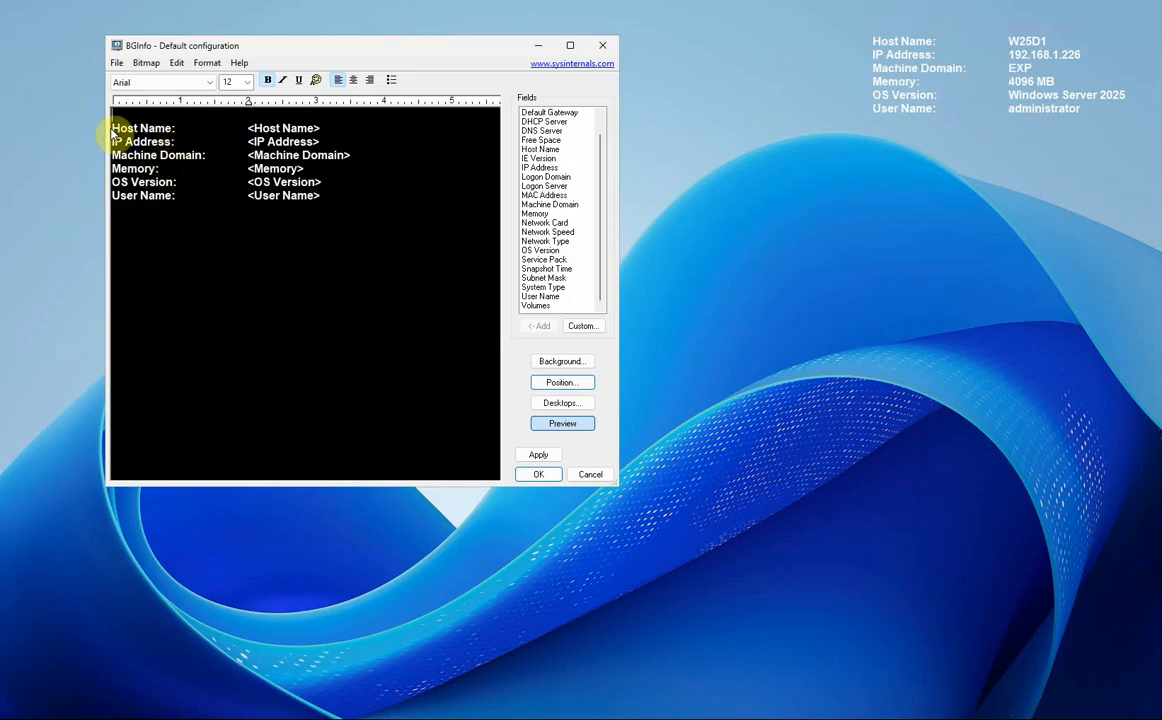
pyautogui.press('Delete')
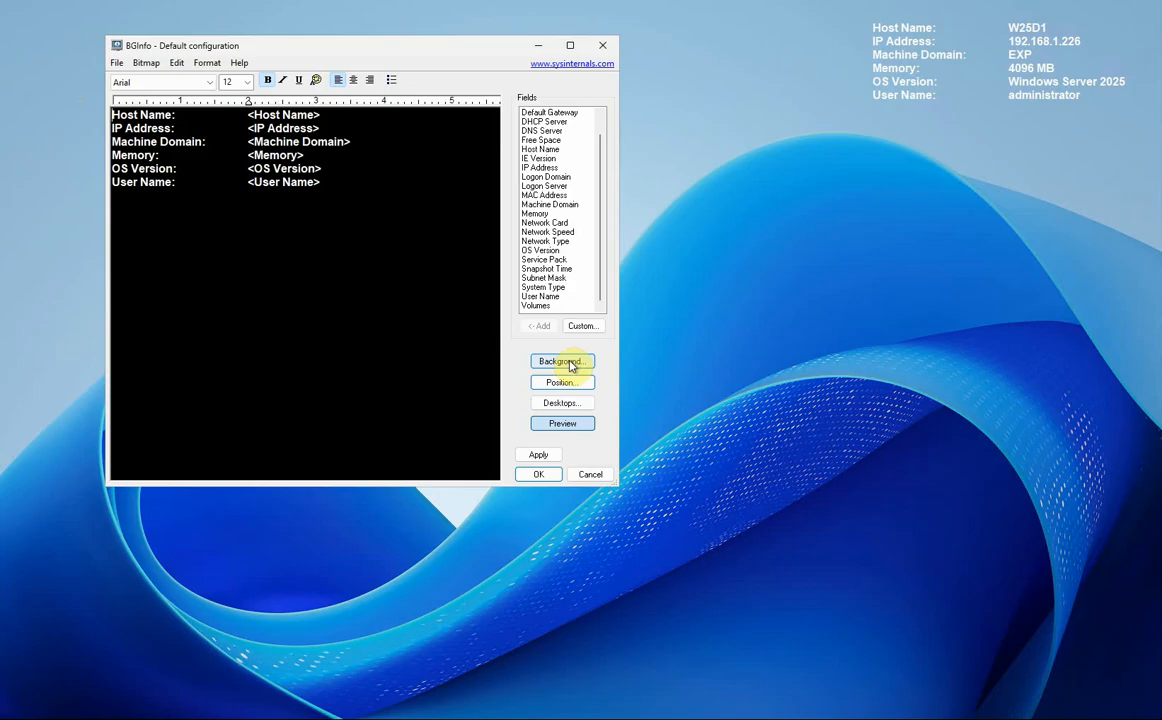
# Switch the desktop preview off and on again, and apply the reduced configuration.
pyautogui.click(574, 426)
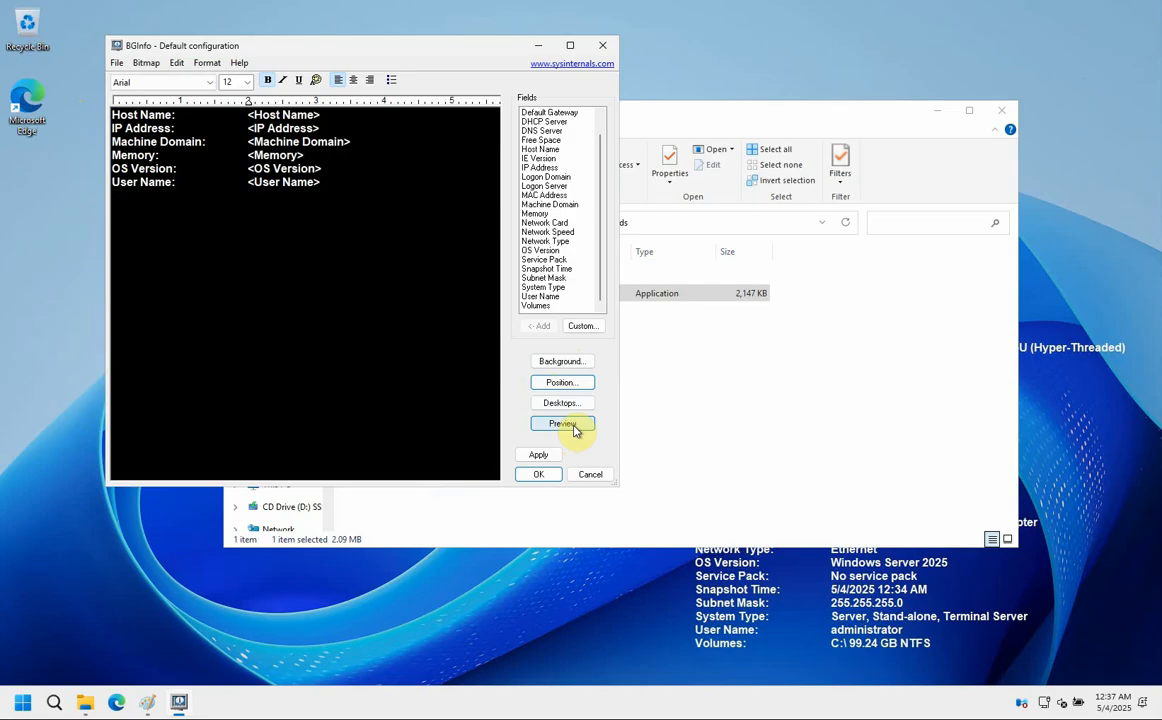
pyautogui.click(573, 425)
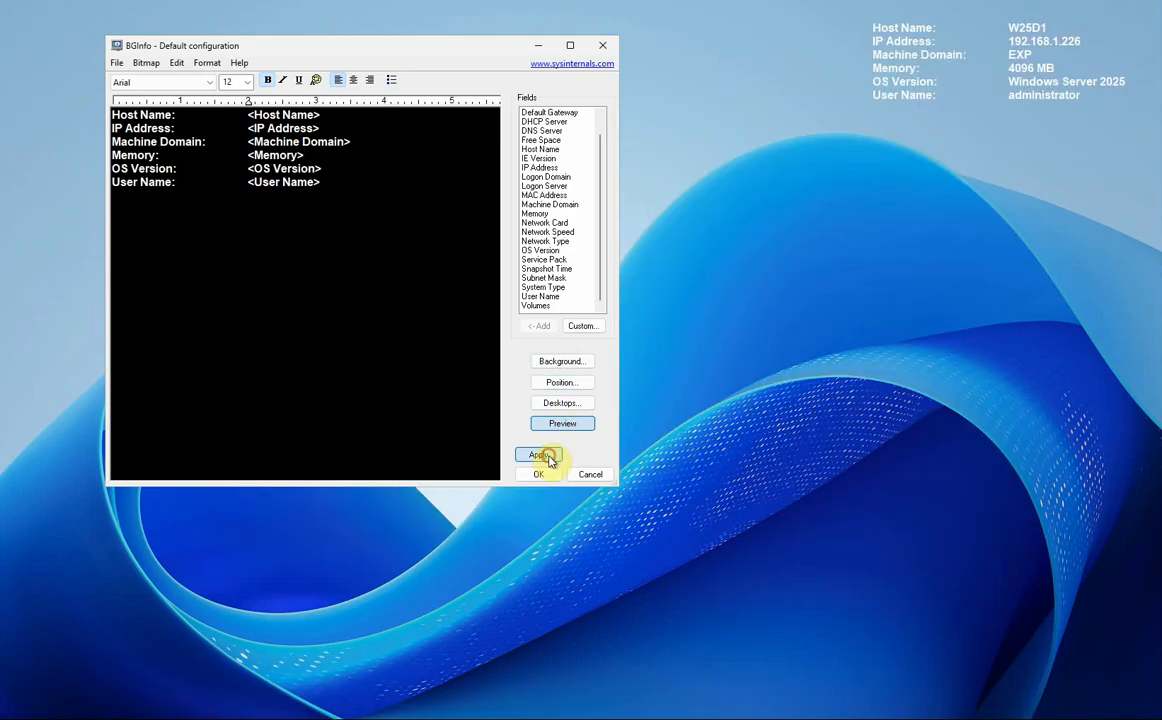
pyautogui.click(548, 455)
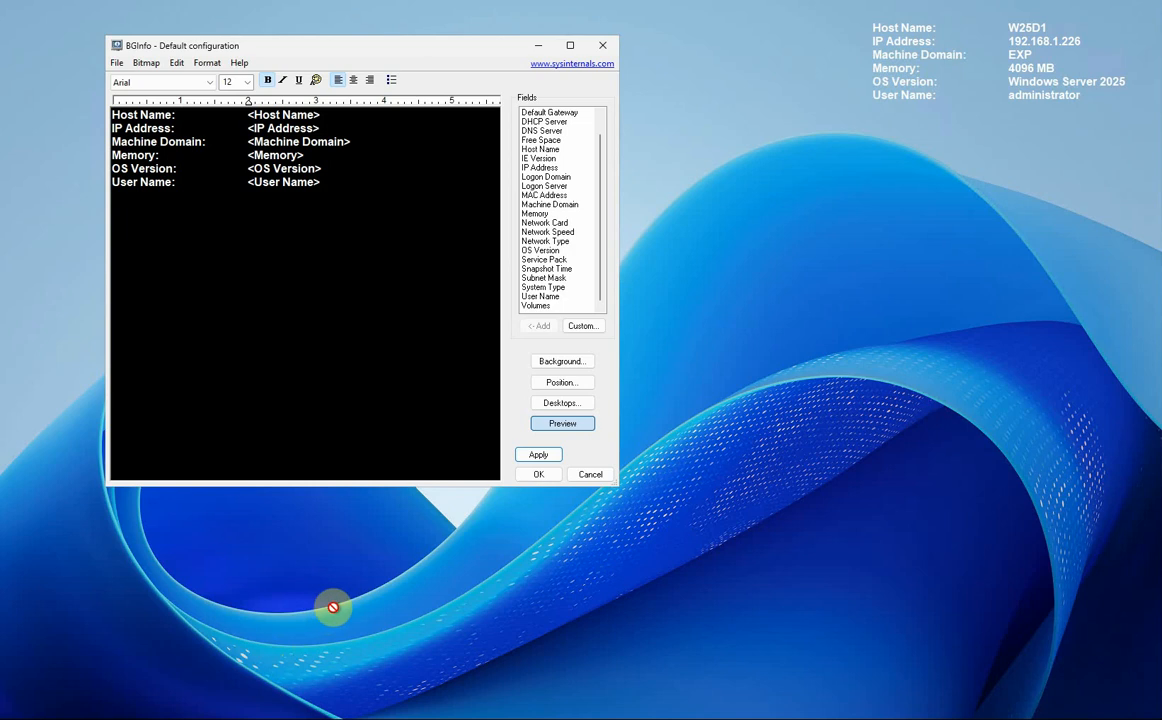
pyautogui.click(572, 425)
# Save the configuration to the Desktop as a BGInfo file named mybginfo and confirm to close the configuration window.
pyautogui.click(117, 64)
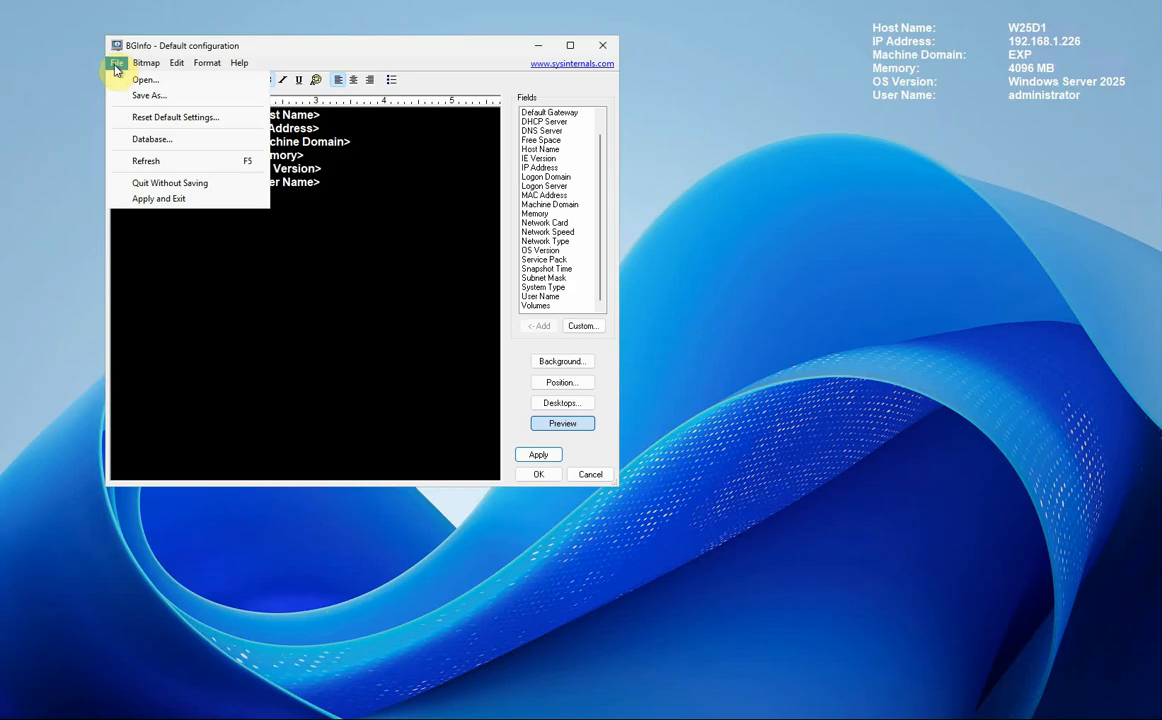
pyautogui.click(160, 97)
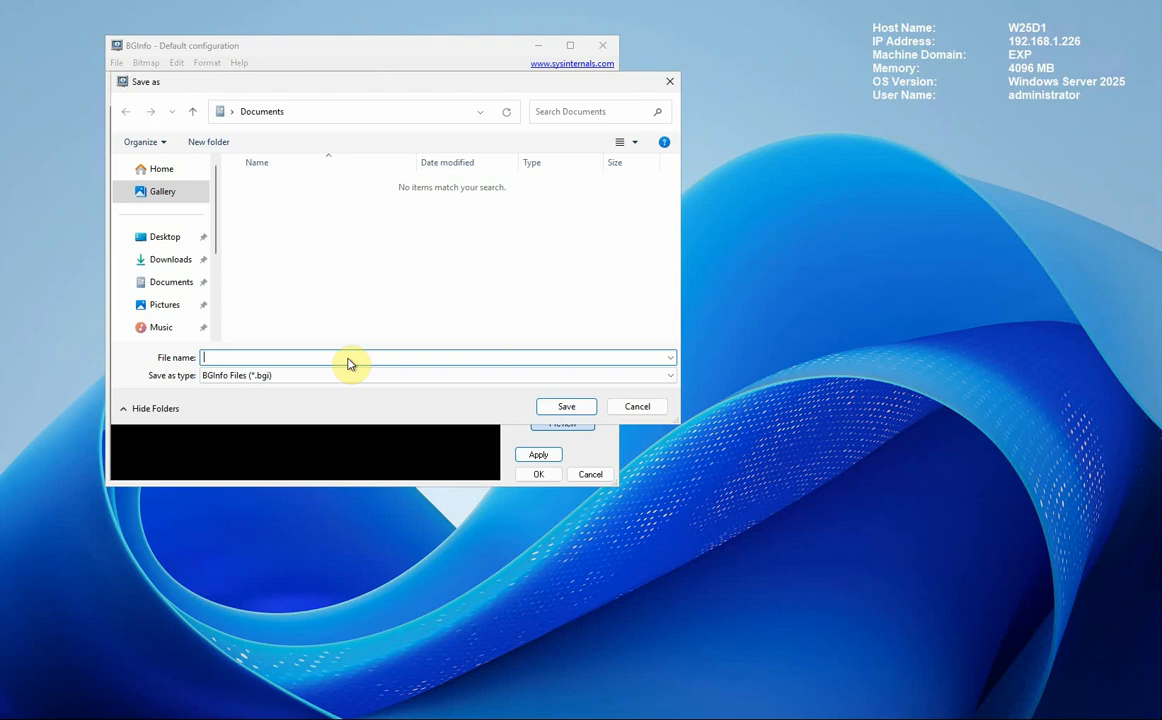
pyautogui.write('ybginfo')
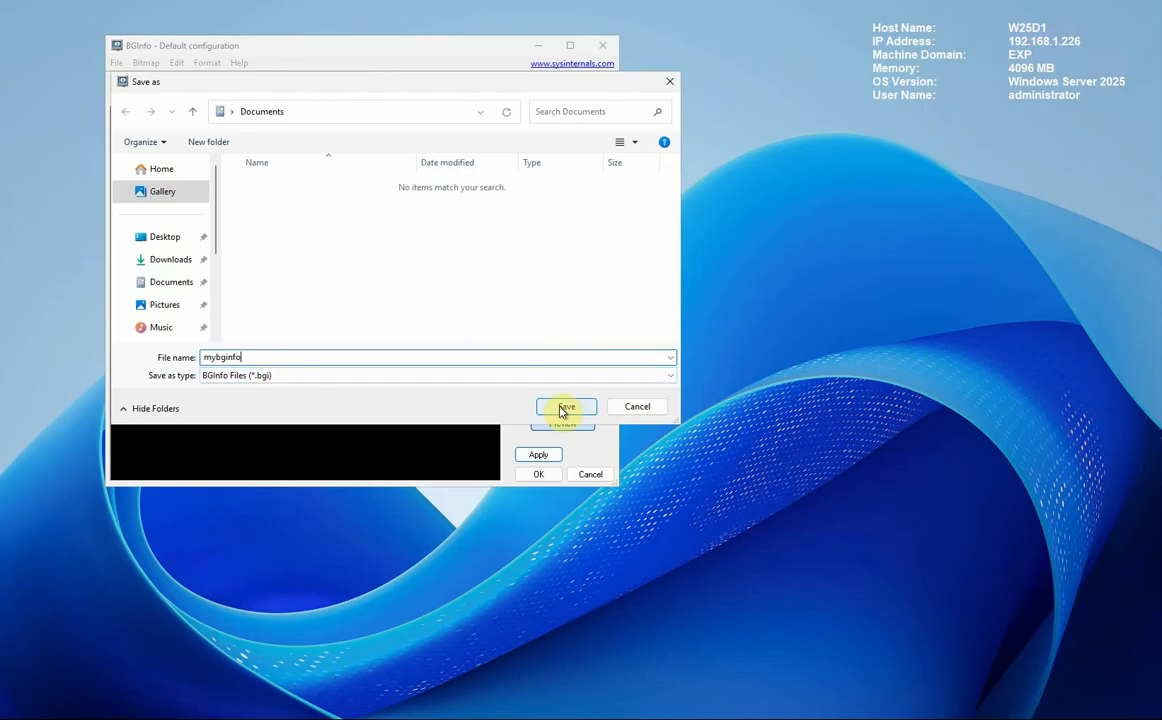
pyautogui.click(172, 237)
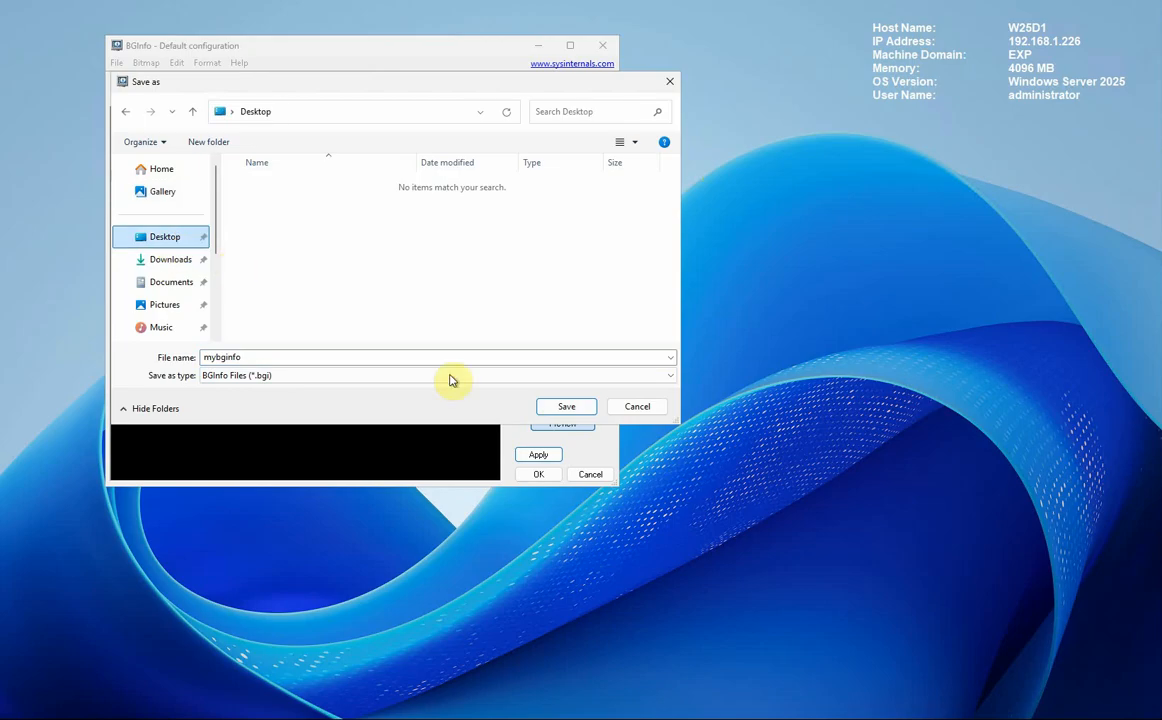
pyautogui.click(564, 406)
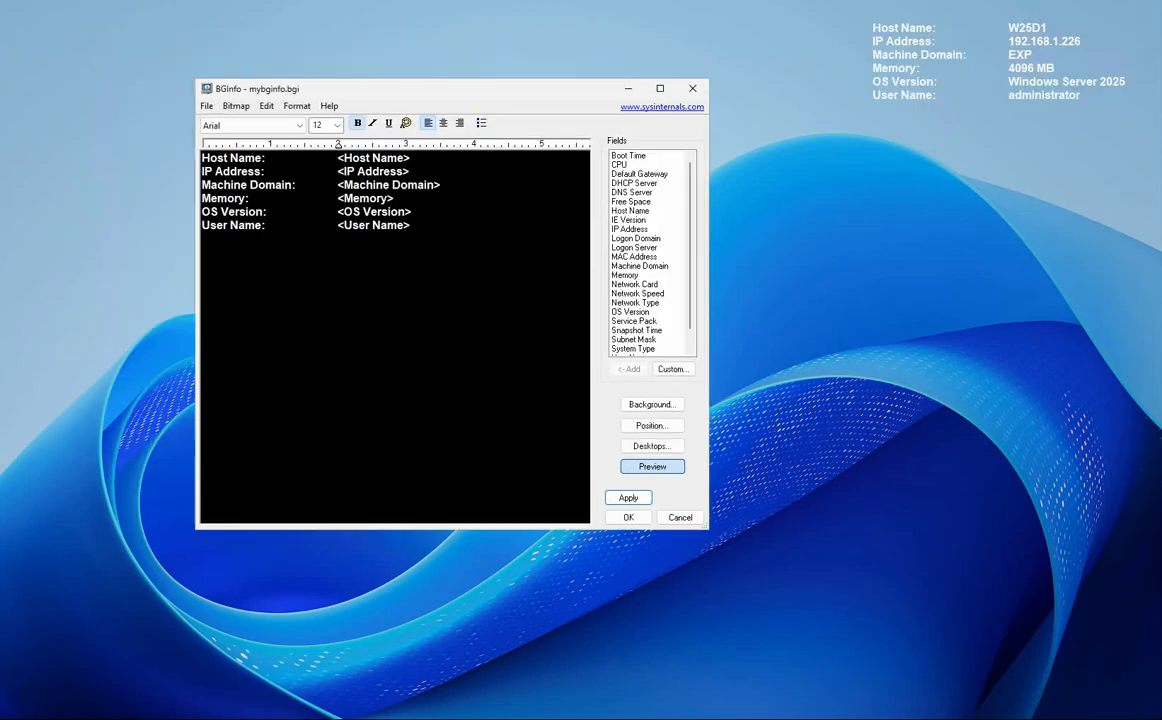
pyautogui.click(631, 516)
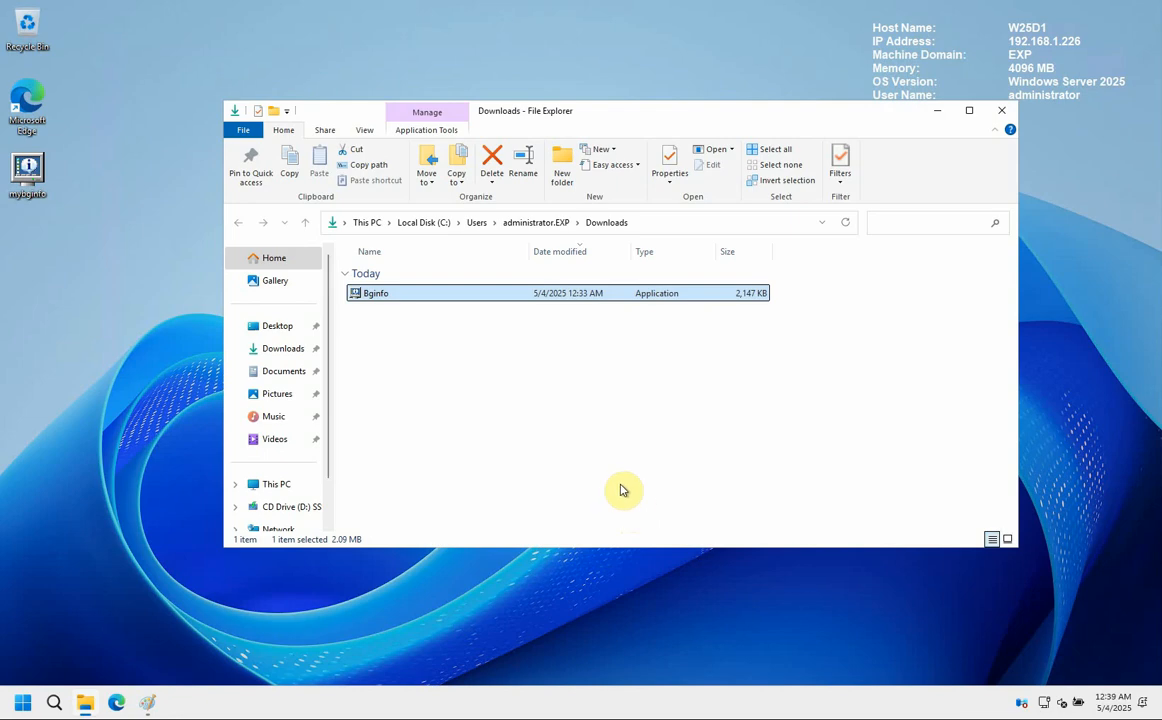
# Move the mybginfo file icon on the desktop to the free spot beside the Microsoft Edge icon.
pyautogui.moveTo(30, 168); pyautogui.dragTo(305, 40)
pyautogui.click(309, 38)
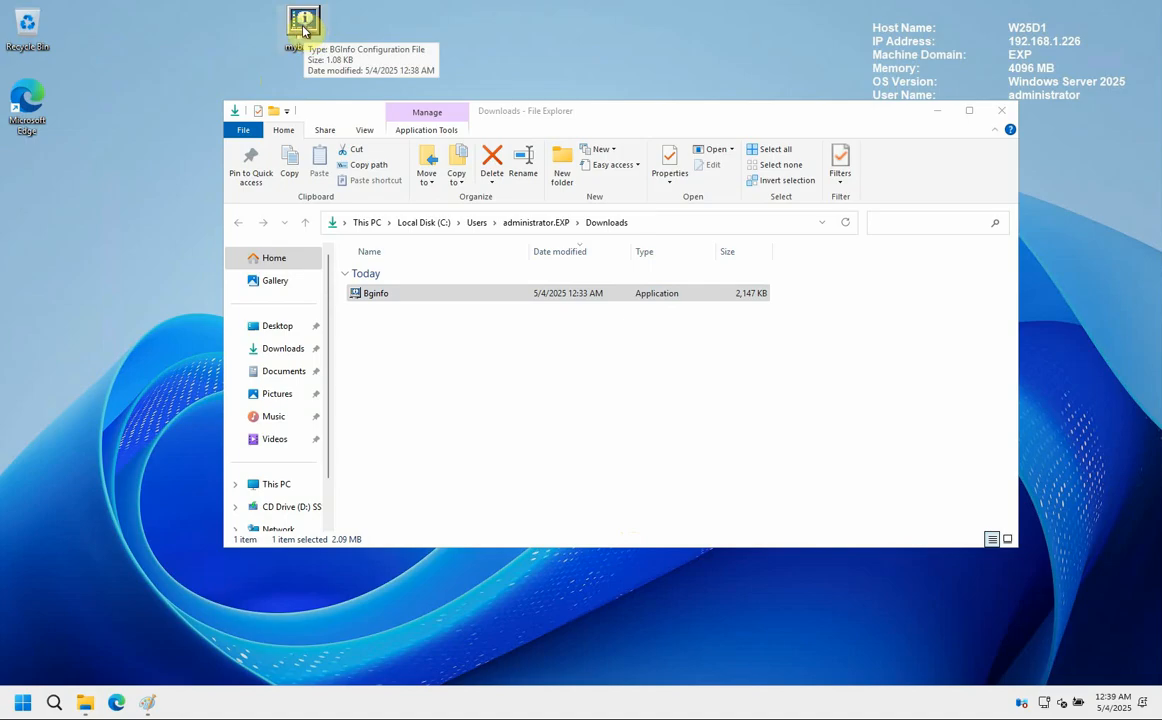
pyautogui.moveTo(303, 30); pyautogui.dragTo(150, 57)
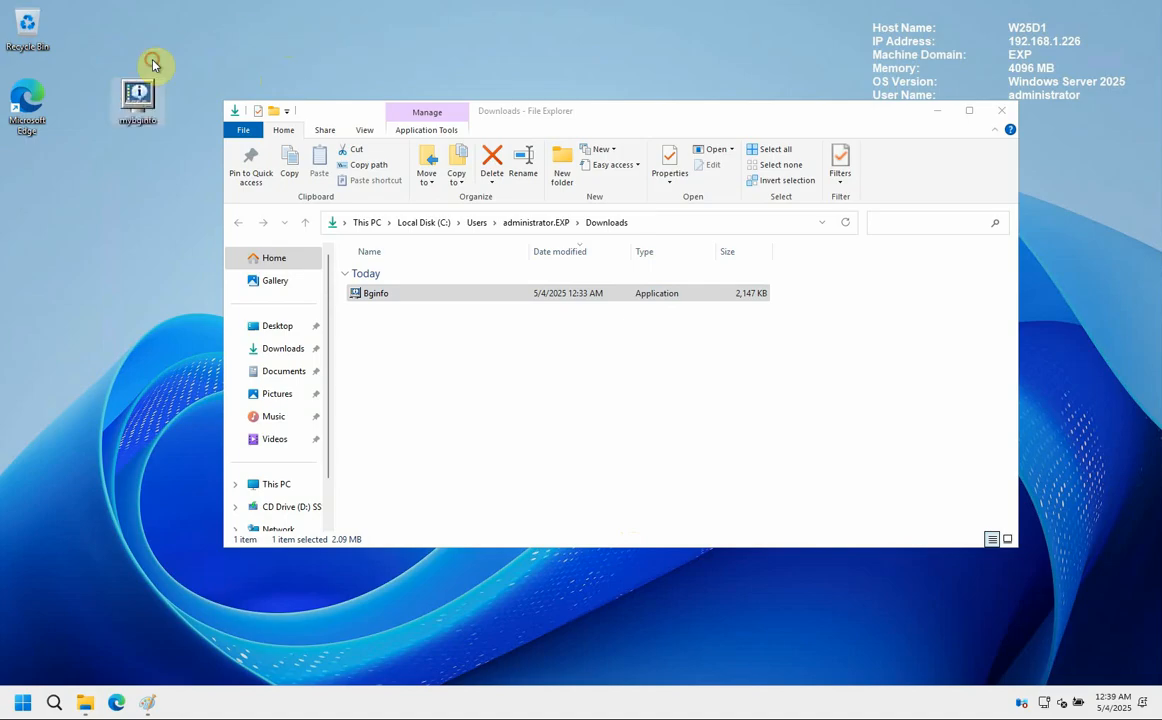
# Switch to Paint to review the tip notes, cancel closing the unsaved drawing and minimize the window.
pyautogui.moveTo(148, 702)
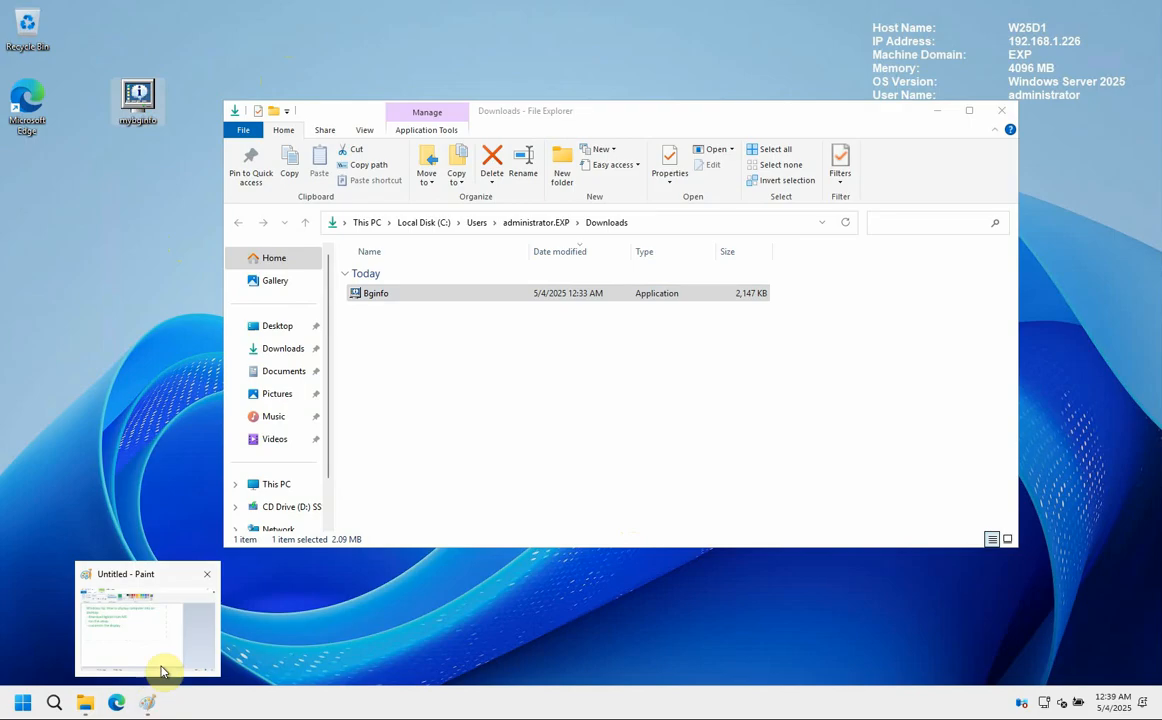
pyautogui.click(161, 668)
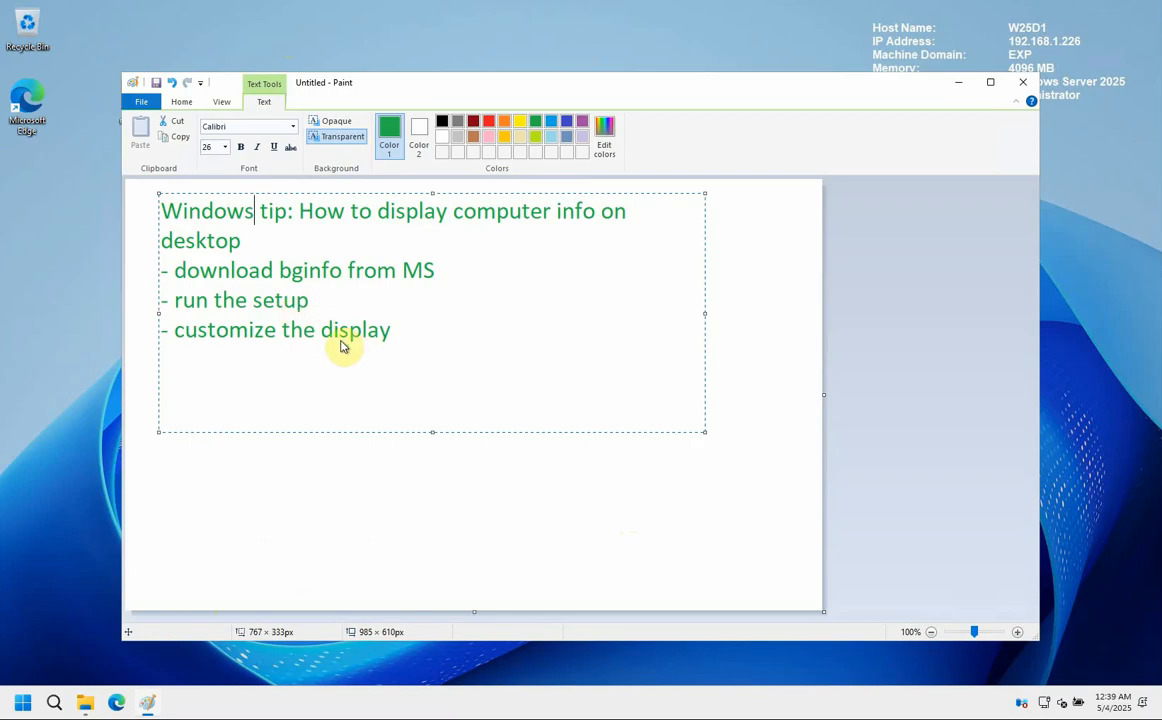
pyautogui.click(1023, 87)
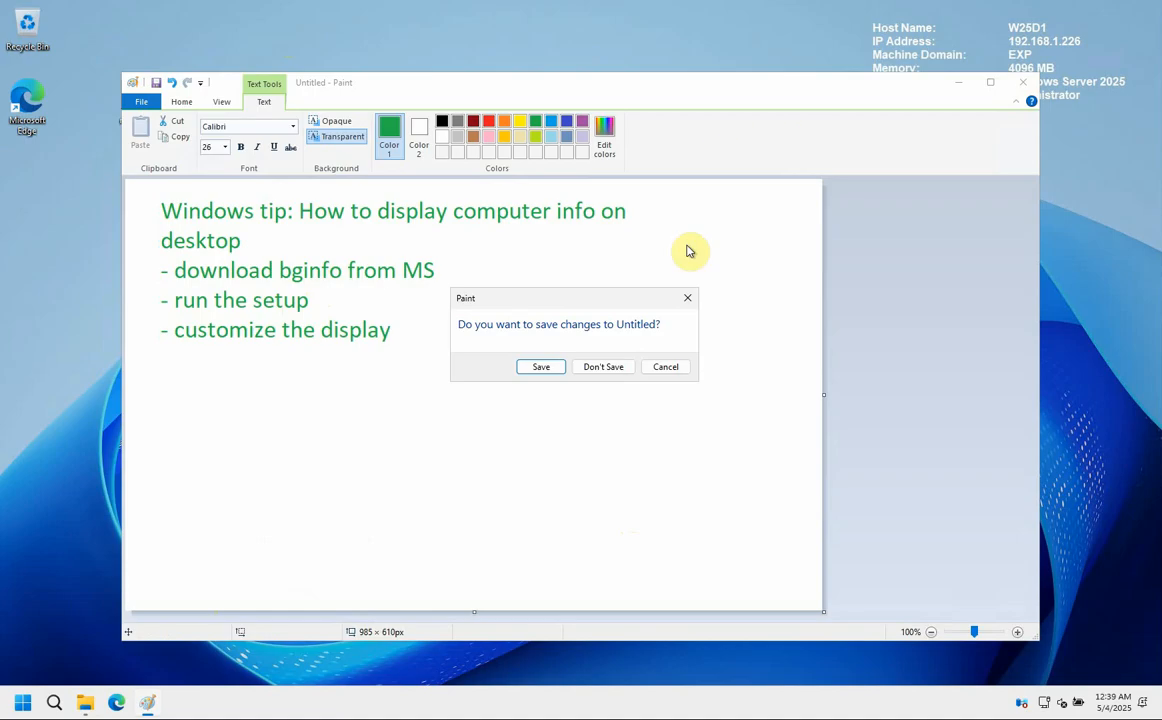
pyautogui.click(665, 367)
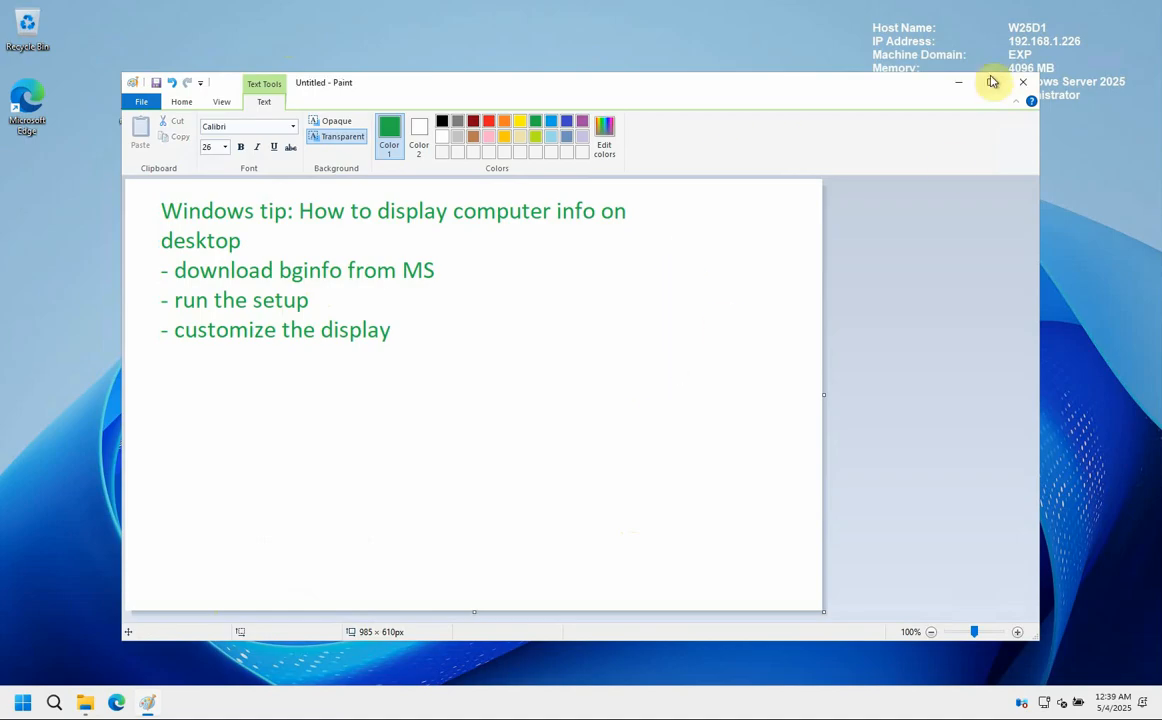
pyautogui.click(959, 90)
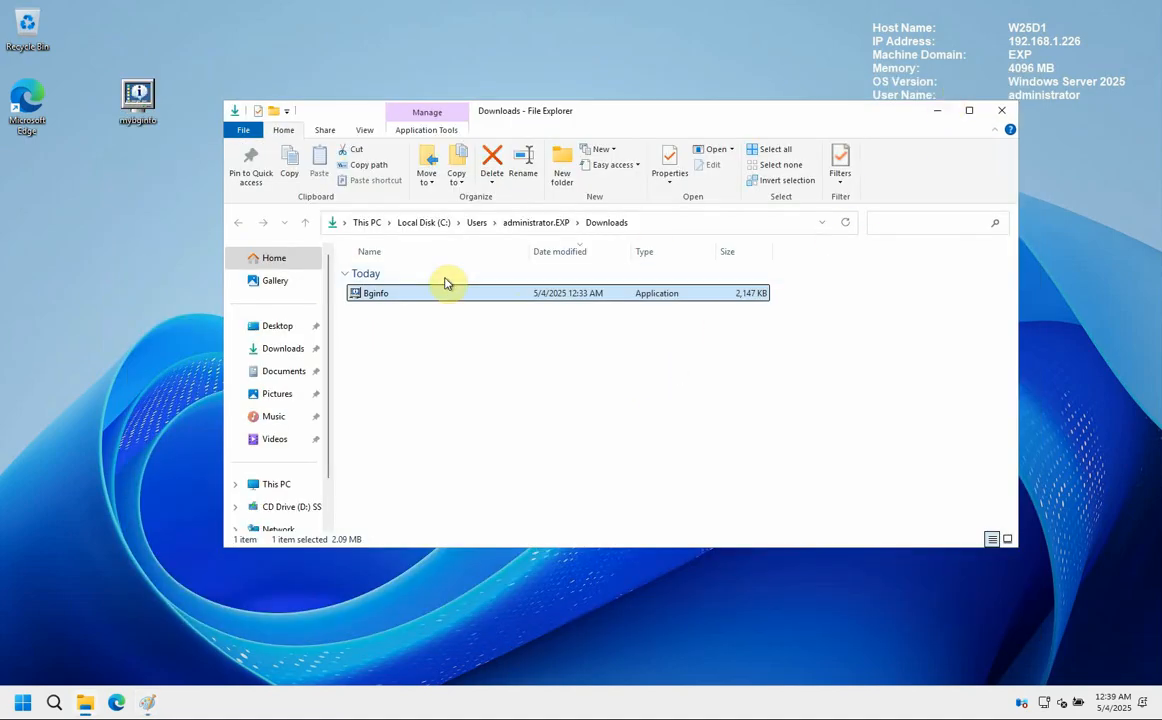
# Reopen Bginfo from the Downloads folder and review its background settings, keeping the copied user wallpaper option.
pyautogui.click(388, 295)
pyautogui.doubleClick(388, 294)
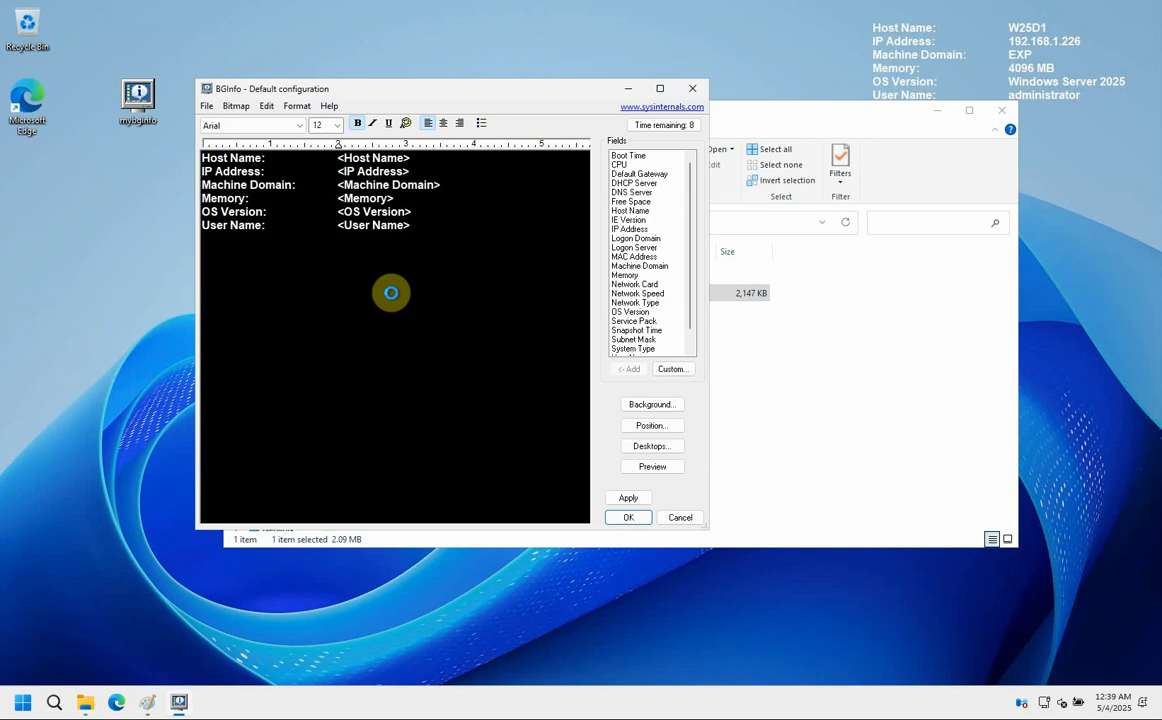
pyautogui.click(652, 405)
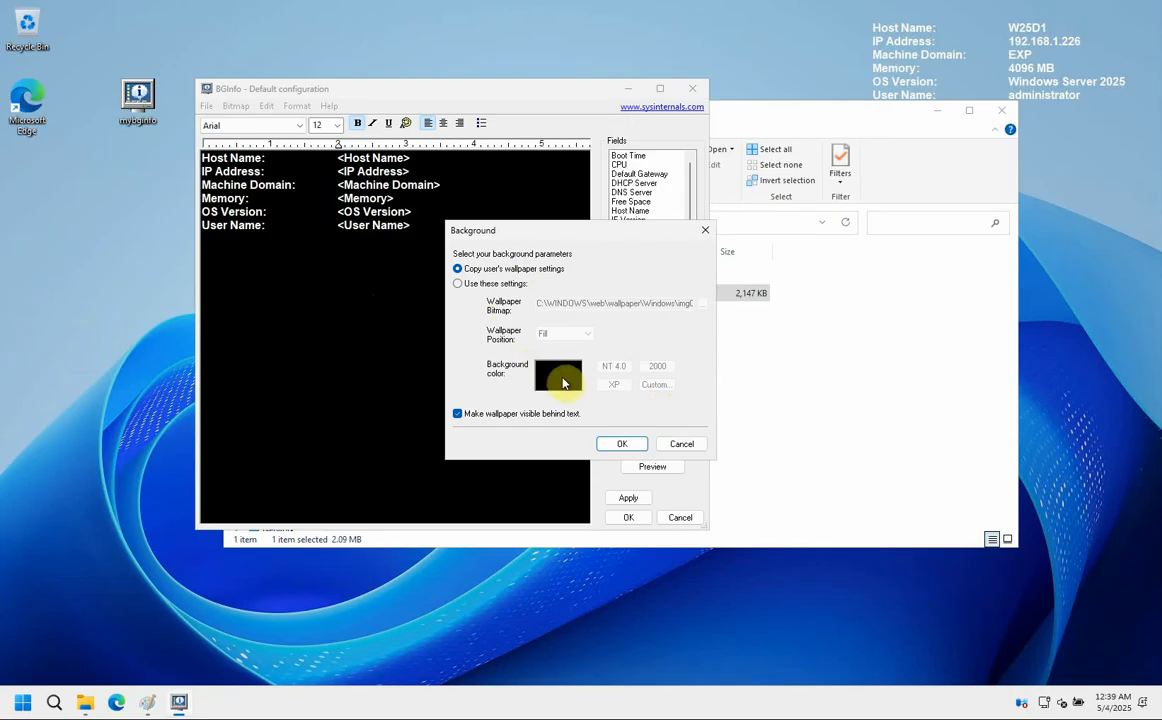
pyautogui.click(621, 446)
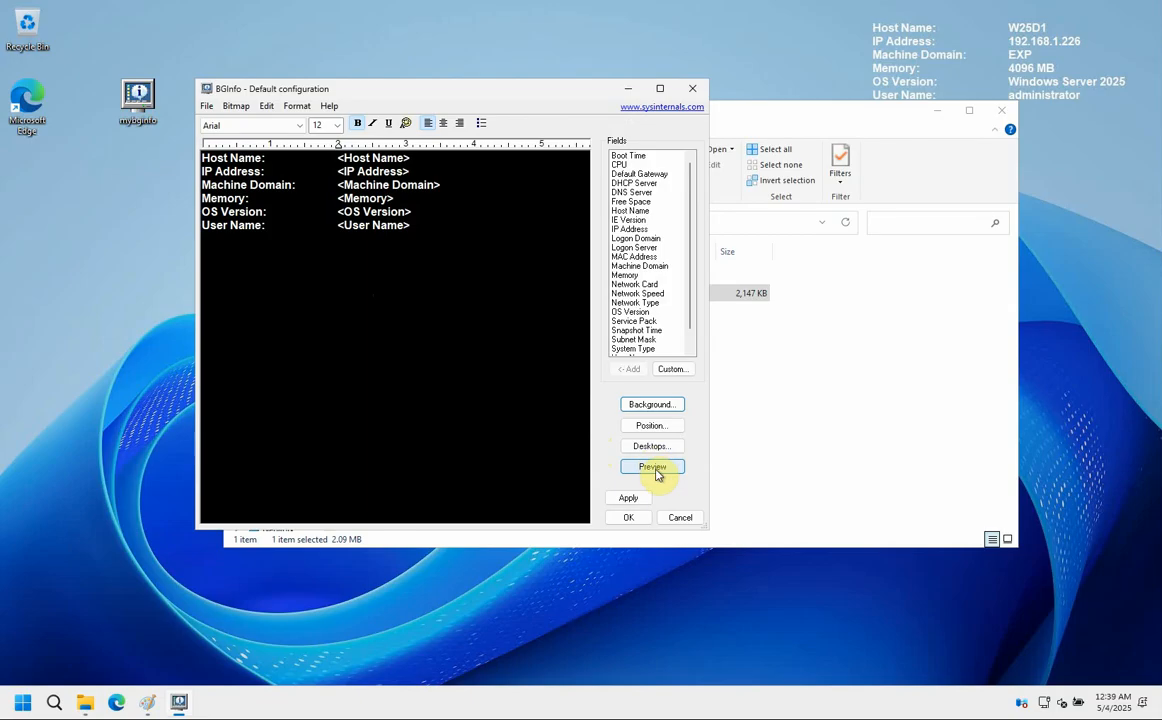
# Preview the configuration on the desktop, apply it and close the configuration window.
pyautogui.click(652, 467)
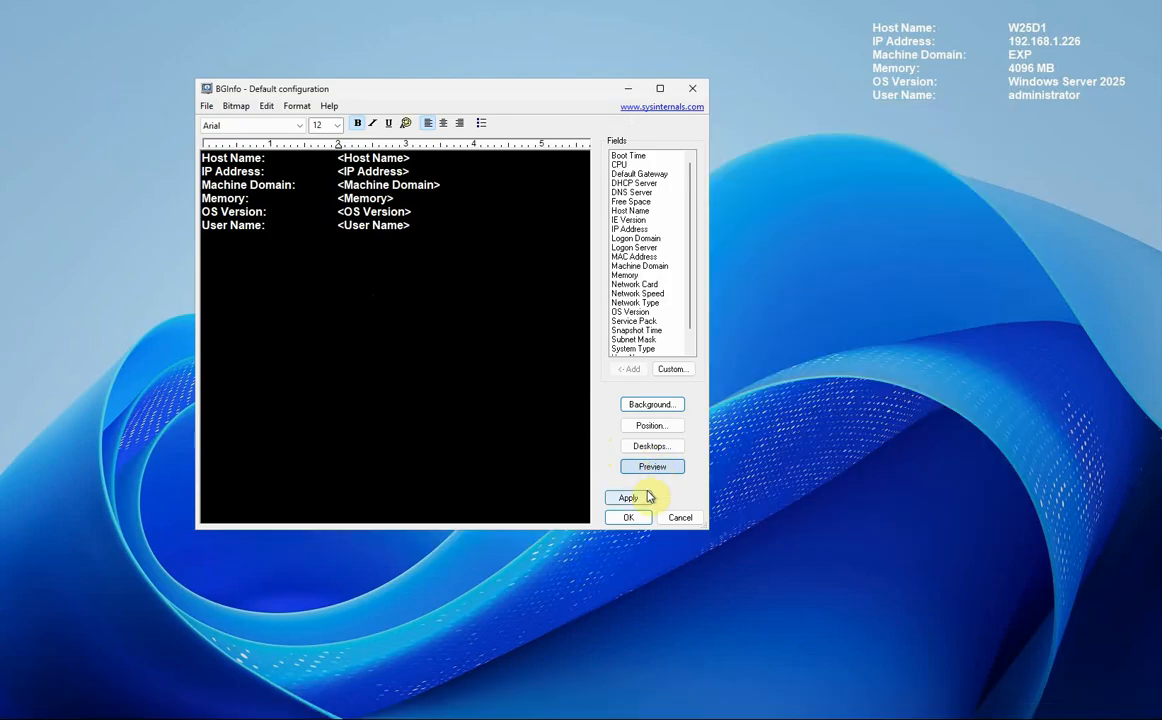
pyautogui.click(636, 497)
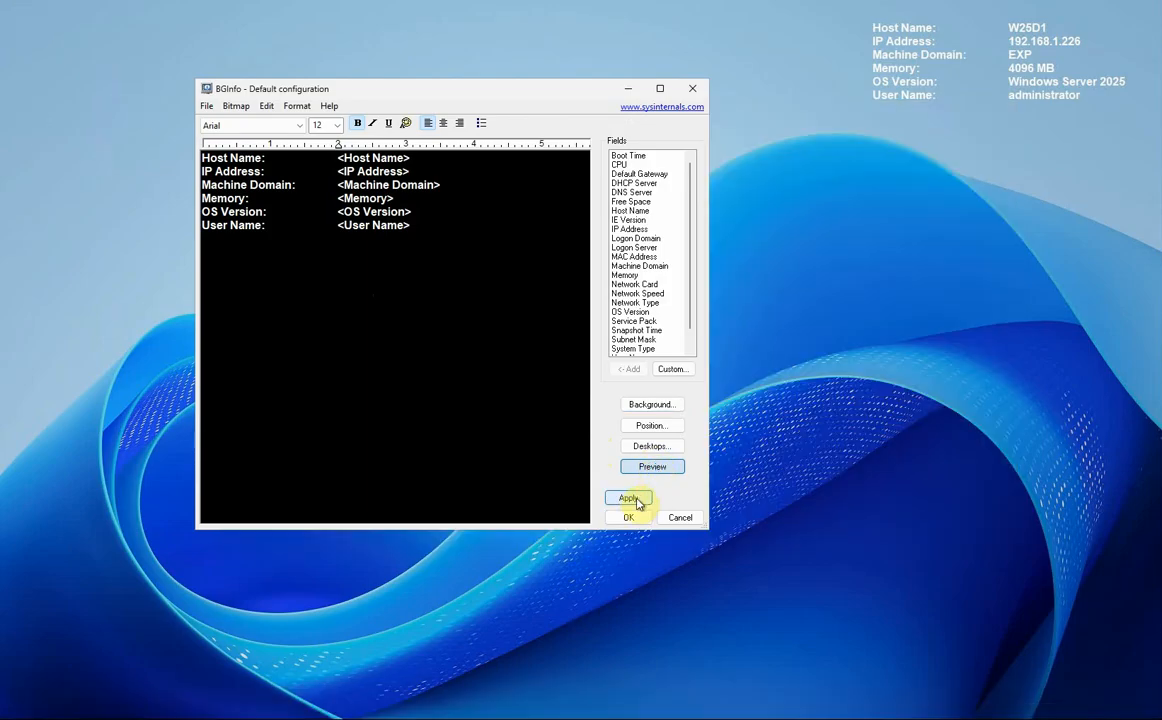
pyautogui.click(630, 517)
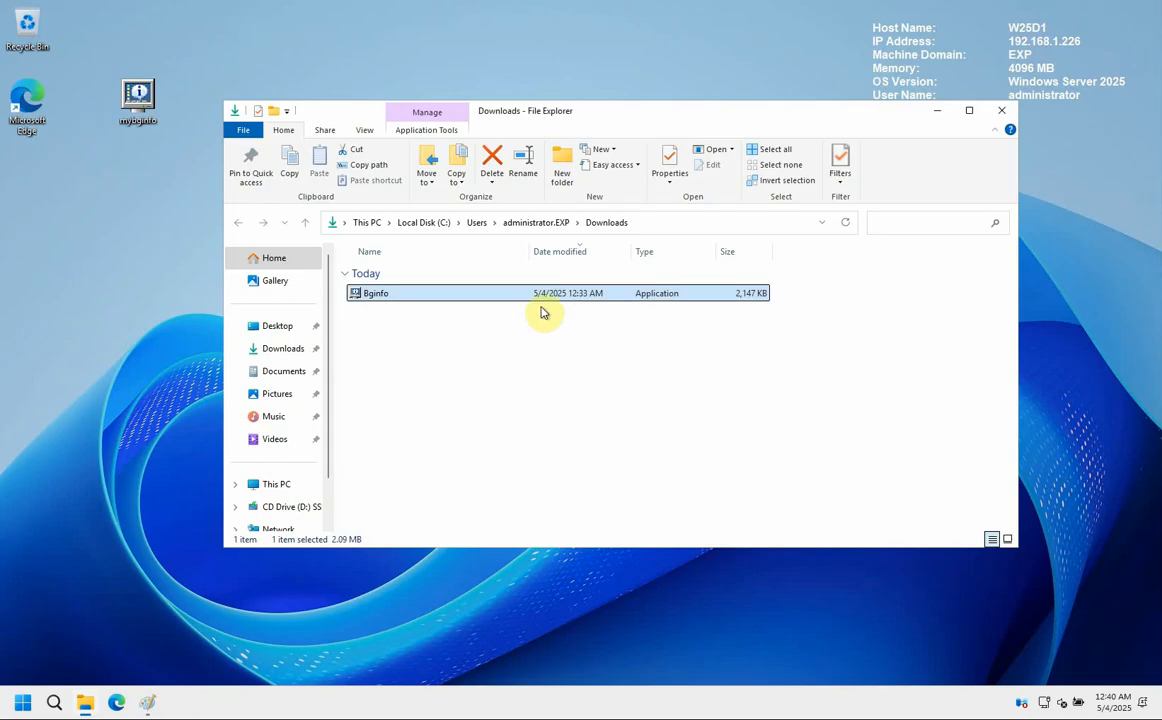
# Launch Bginfo again from the Downloads folder and look through the whole list of available fields.
pyautogui.doubleClick(403, 297)
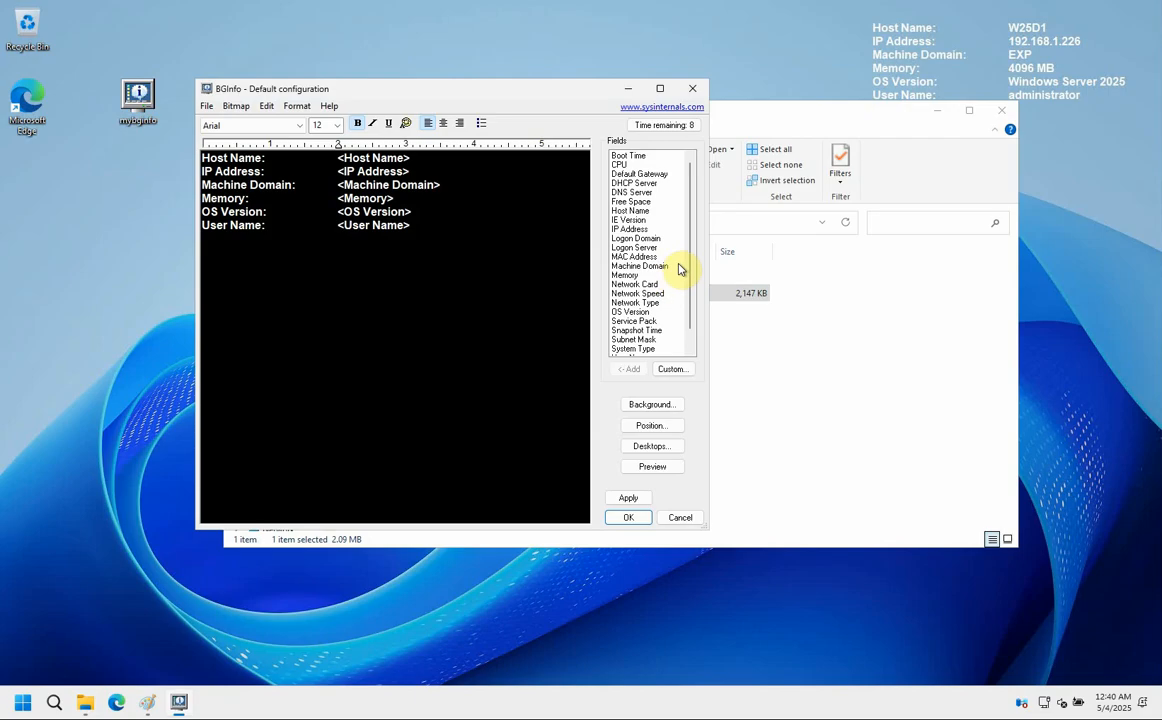
pyautogui.click(691, 344)
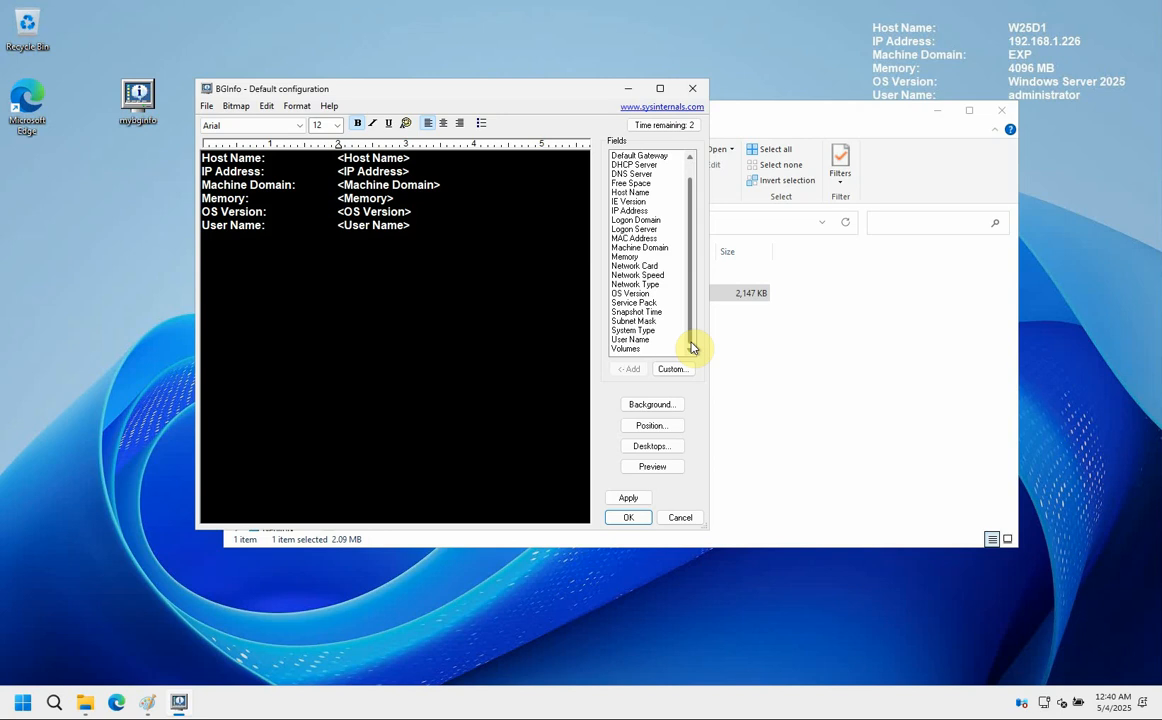
pyautogui.click(686, 166)
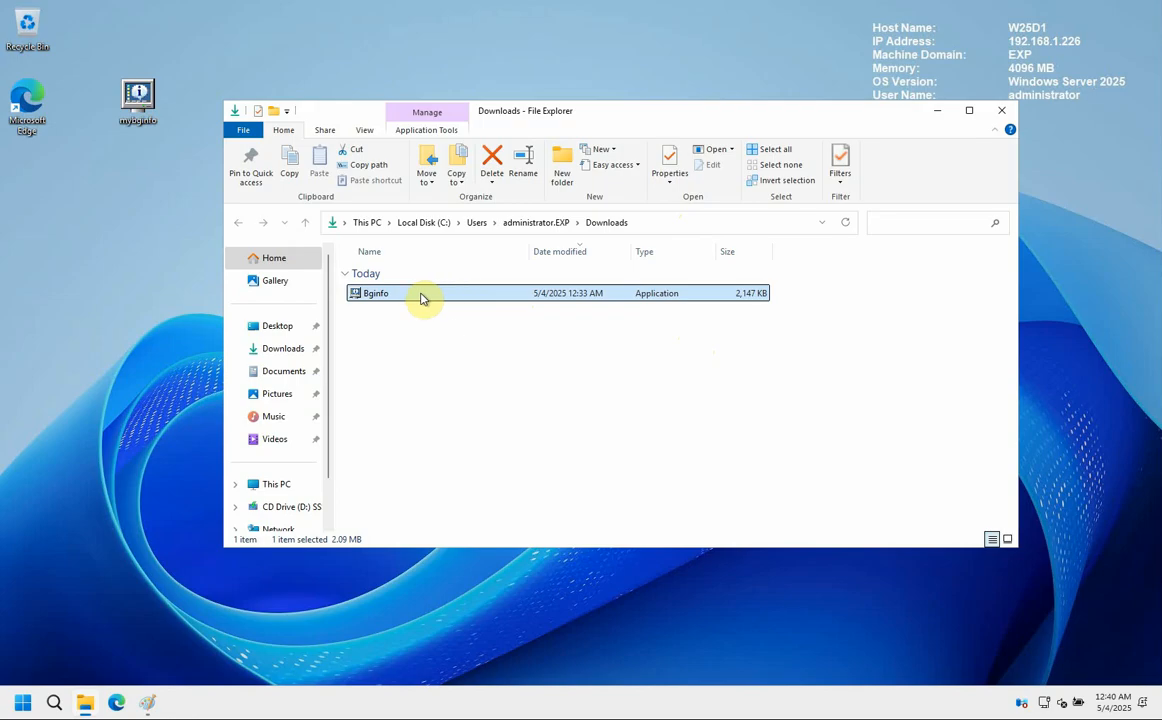
# Reopen Bginfo, add the Free Space field above Host Name, preview it and apply the configuration to the desktop.
pyautogui.click(397, 294)
pyautogui.doubleClick(397, 294)
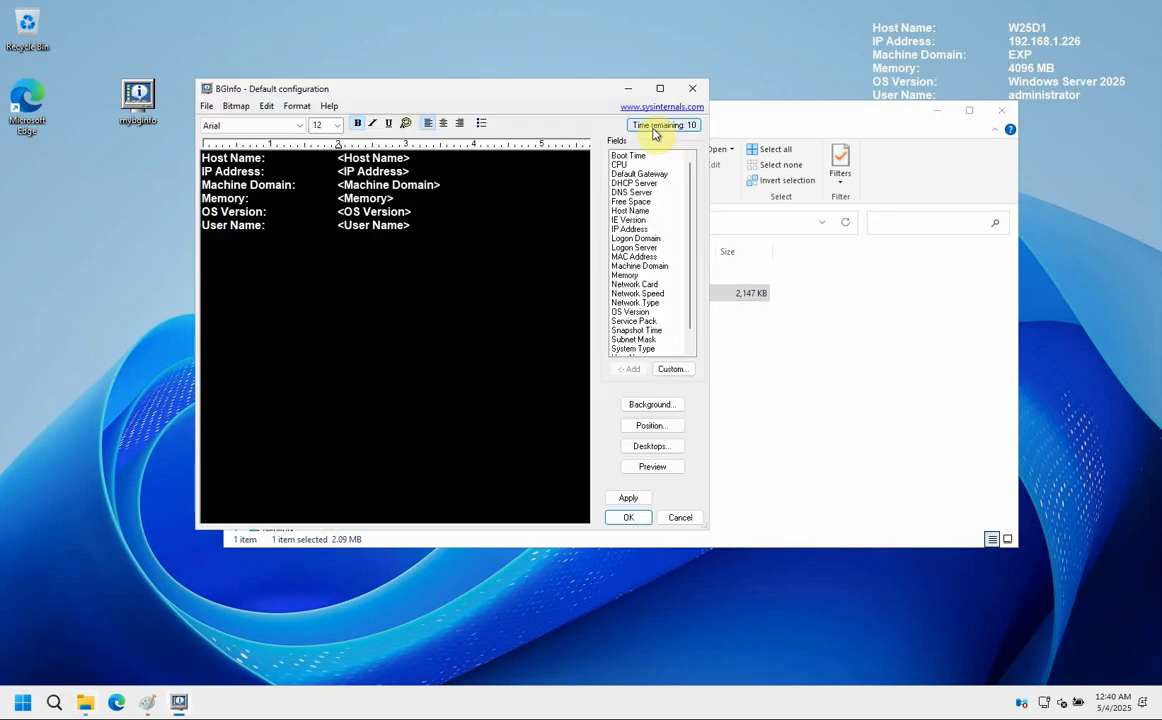
pyautogui.click(636, 204)
pyautogui.moveTo(636, 207); pyautogui.dragTo(565, 202)
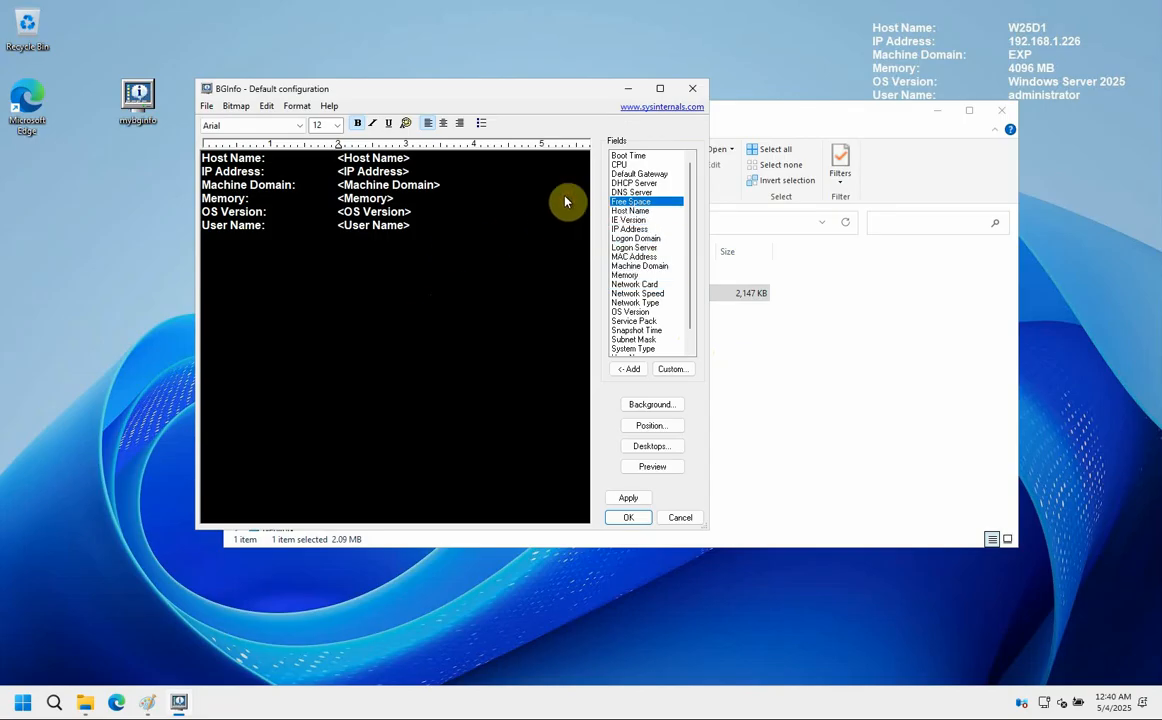
pyautogui.click(624, 370)
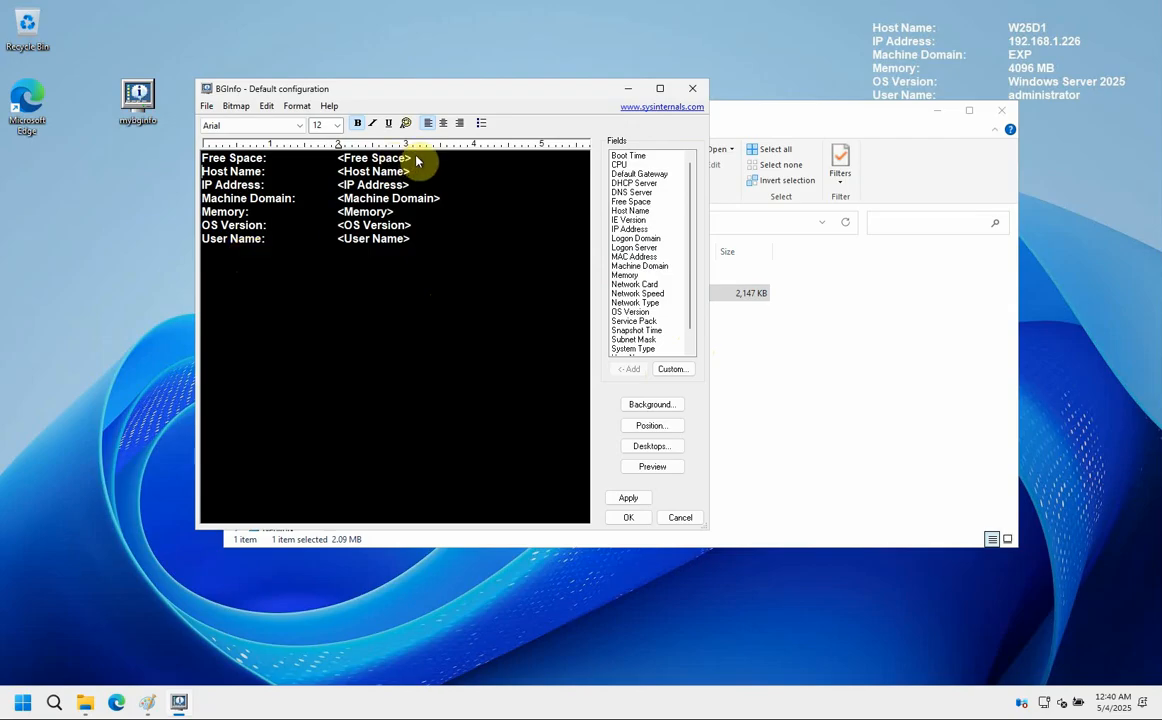
pyautogui.click(651, 474)
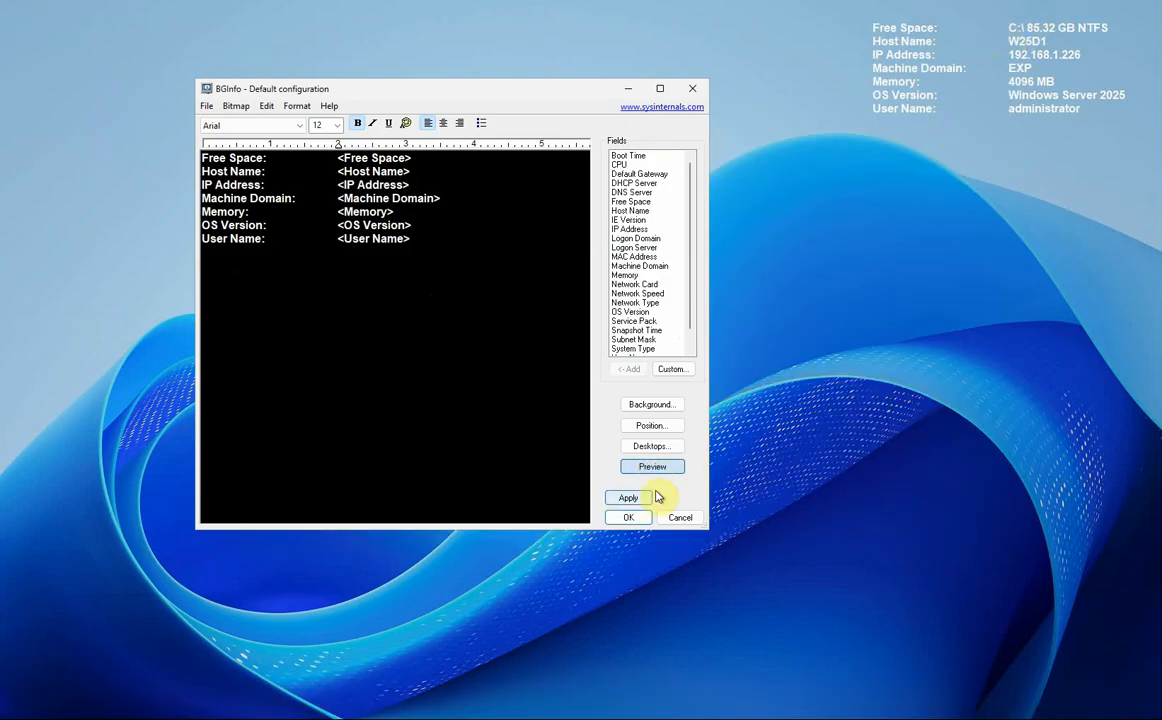
pyautogui.click(631, 517)
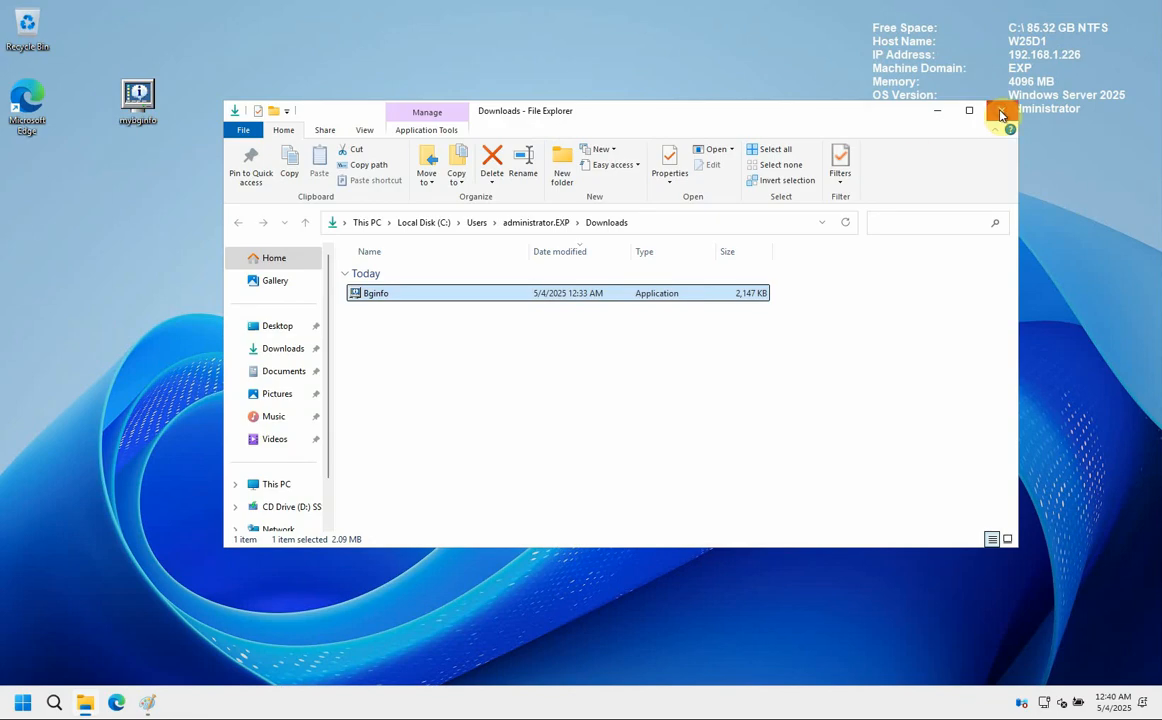
# Close the Downloads window, reopen the Downloads folder in File Explorer and launch Bginfo from it.
pyautogui.click(1001, 112)
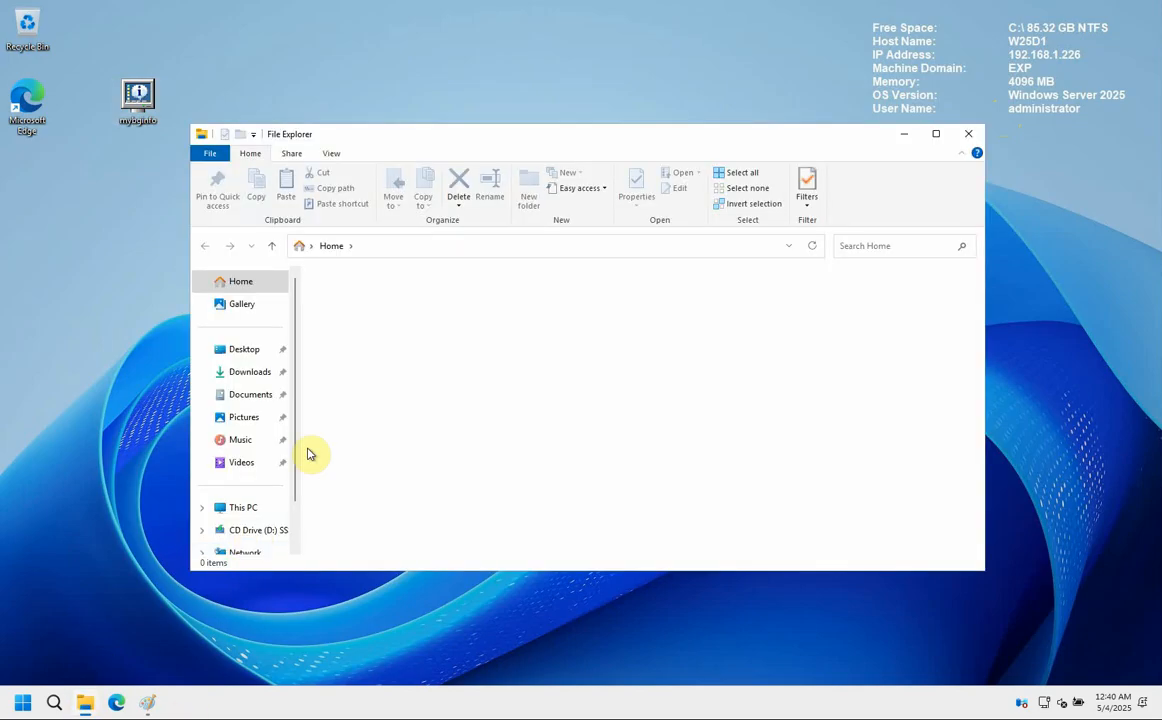
pyautogui.click(266, 372)
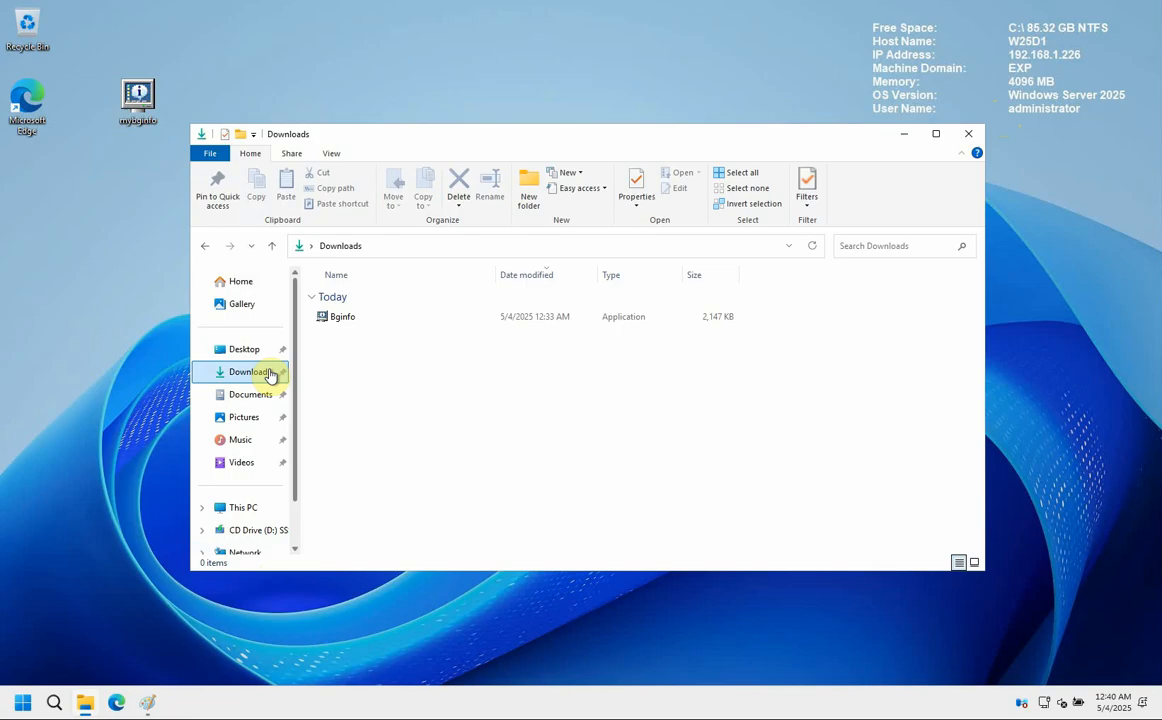
pyautogui.click(404, 326)
pyautogui.doubleClick(404, 326)
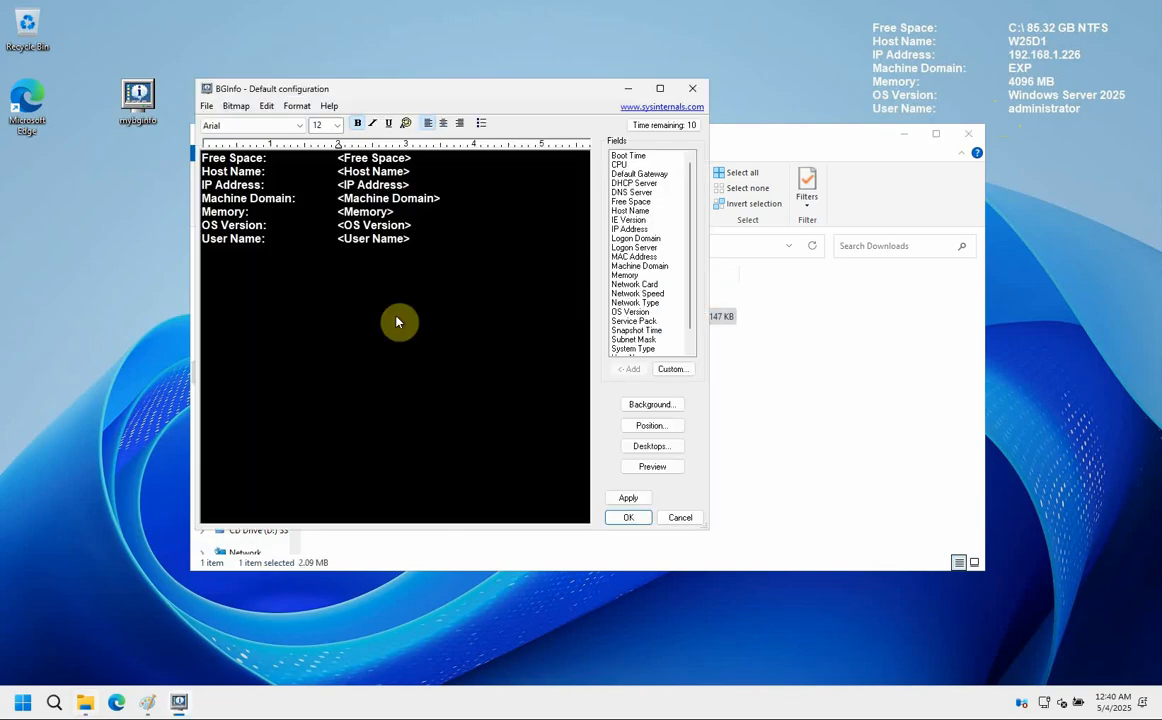